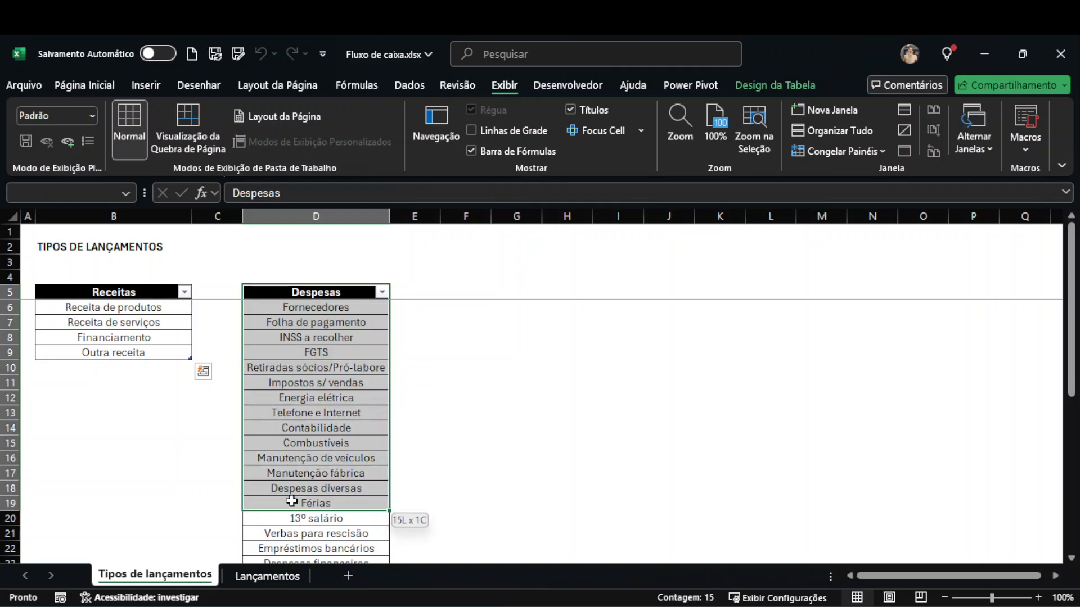
- Examine the Tipo do lançamento and Categoria dropdown options in rows 11 and 12 of the Lançamentos sheet
click(250, 572)
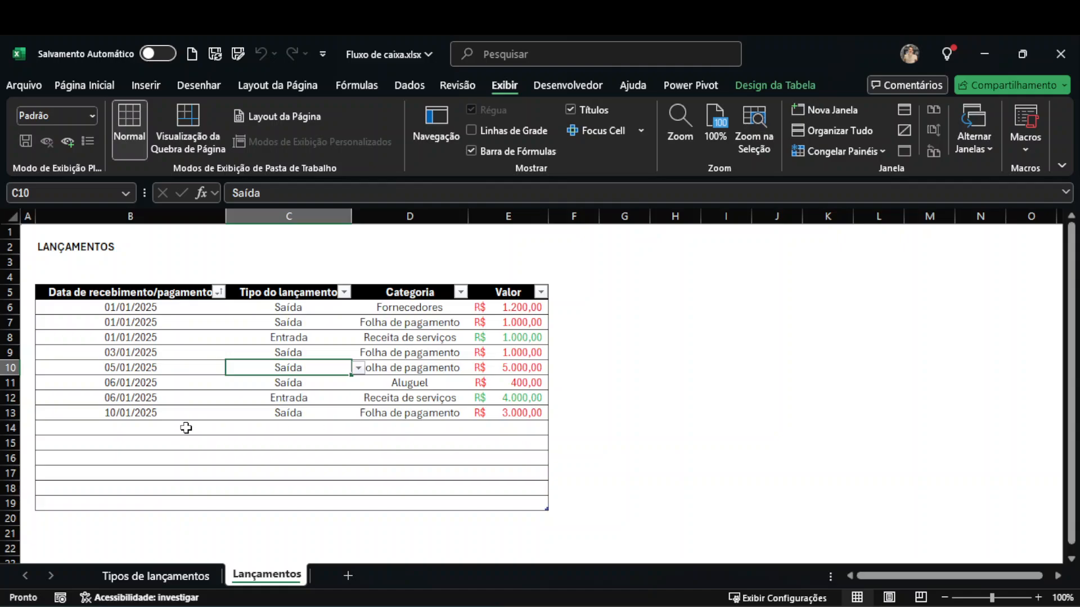
click(120, 428)
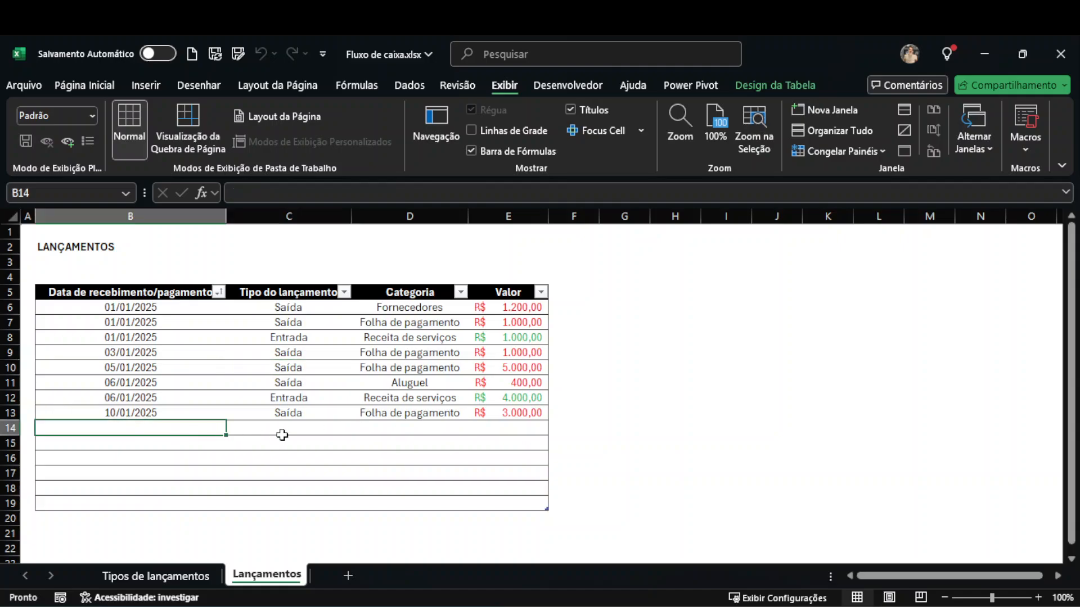
click(289, 382)
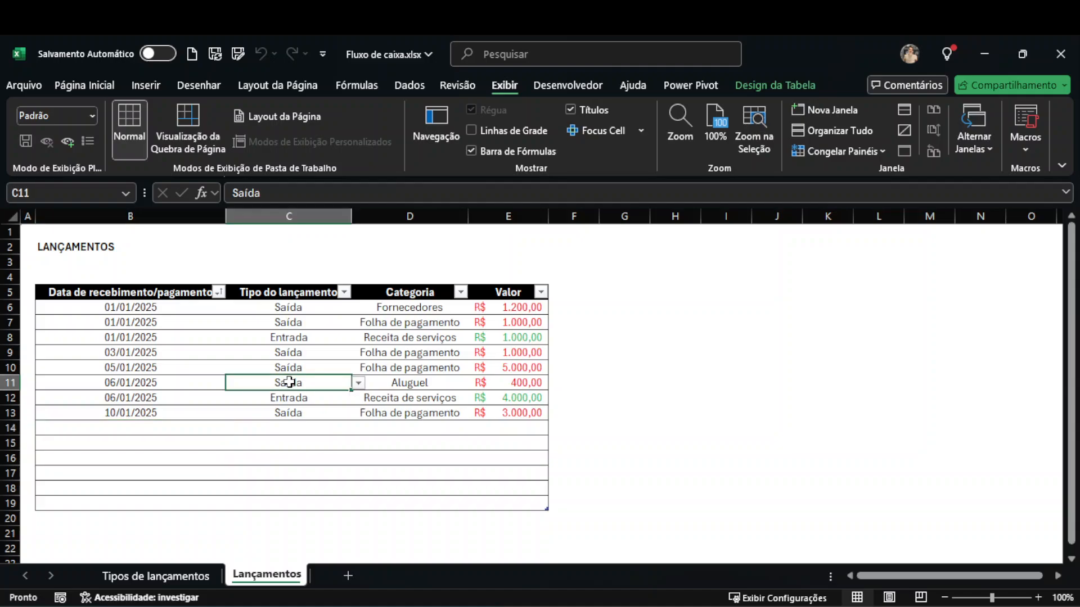
click(358, 384)
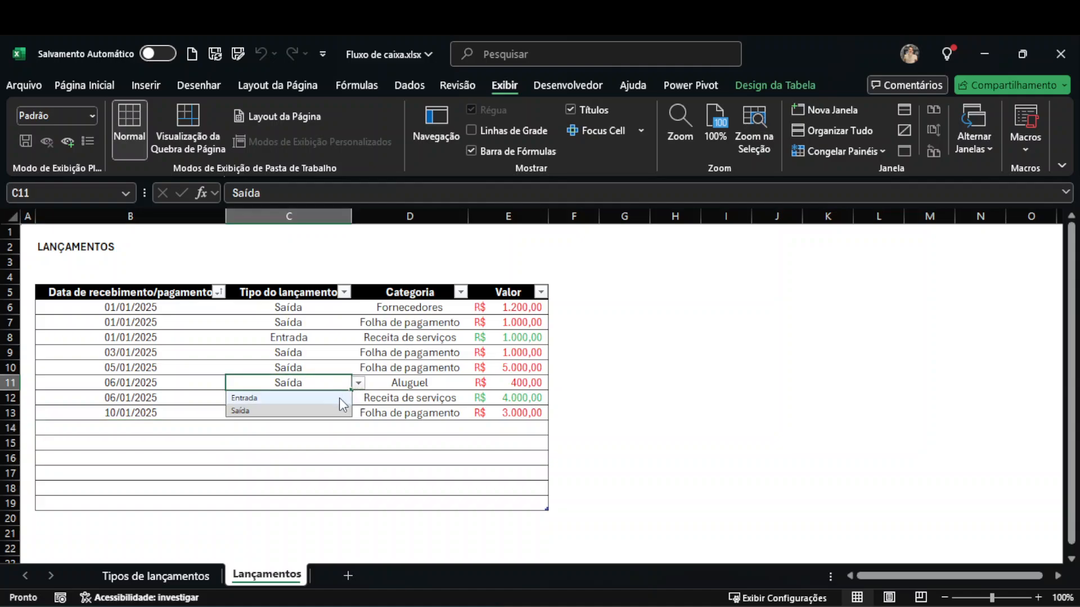
click(358, 386)
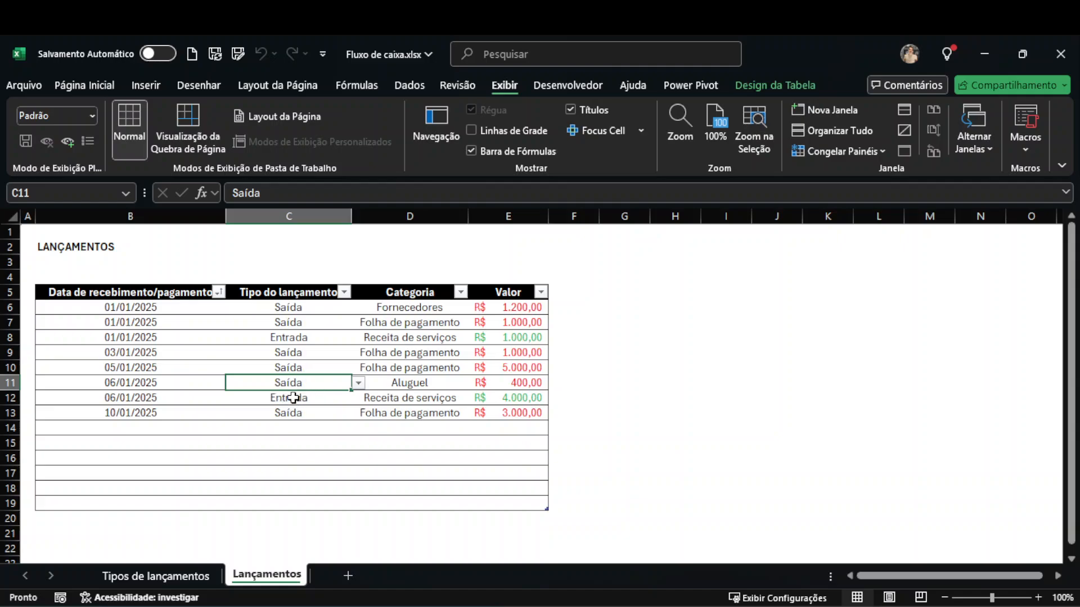
click(413, 386)
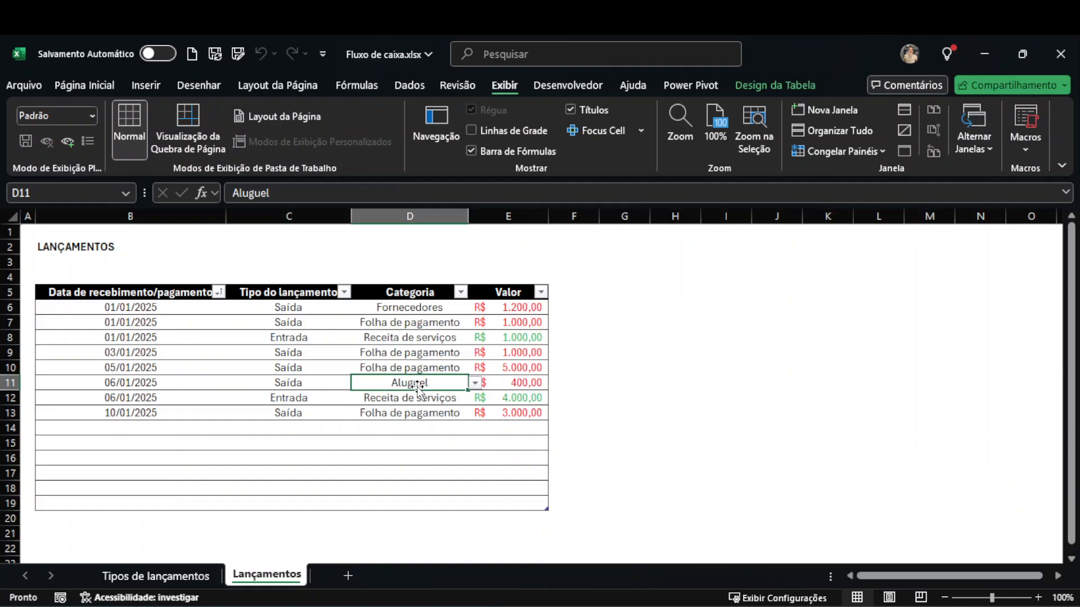
click(475, 384)
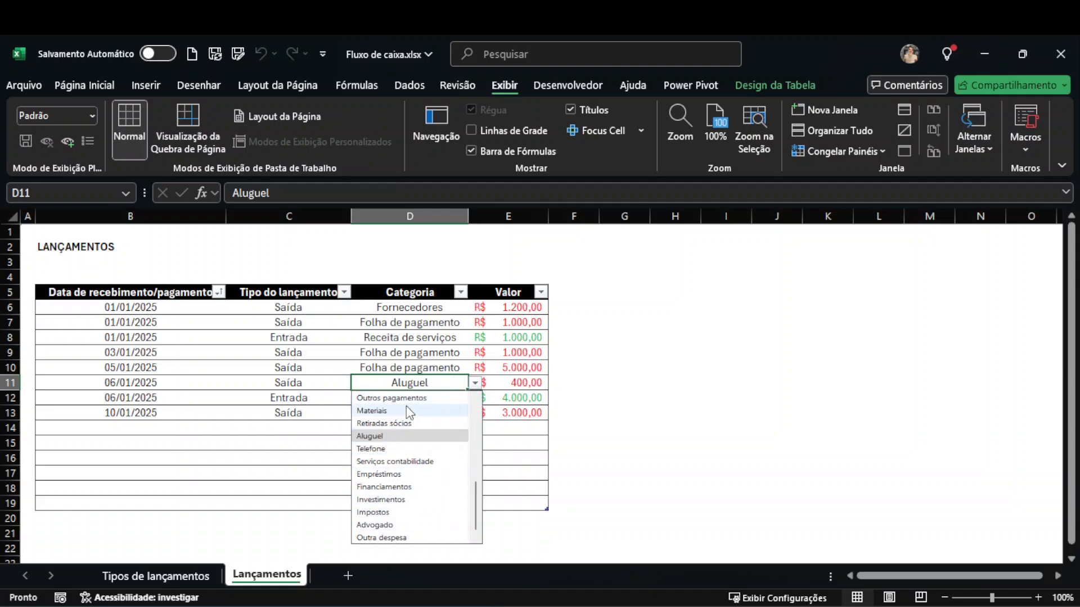
click(474, 383)
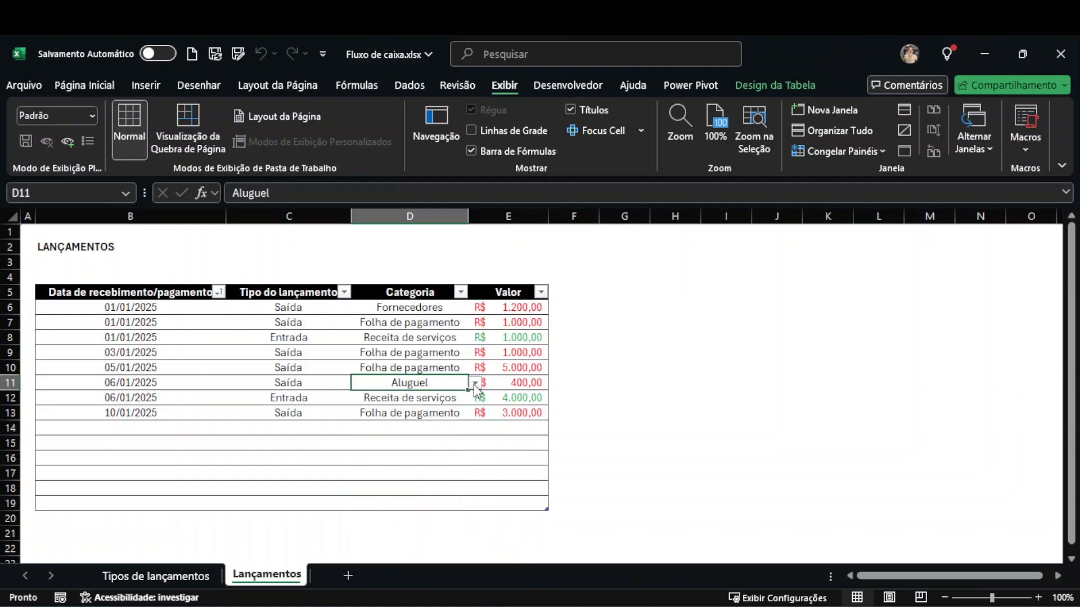
click(449, 398)
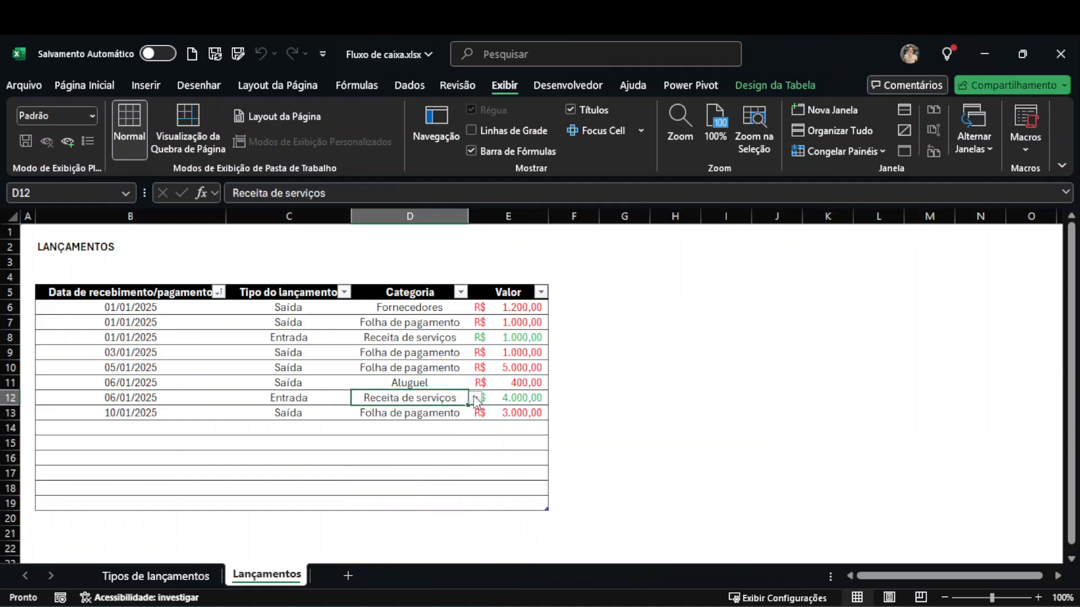
click(475, 397)
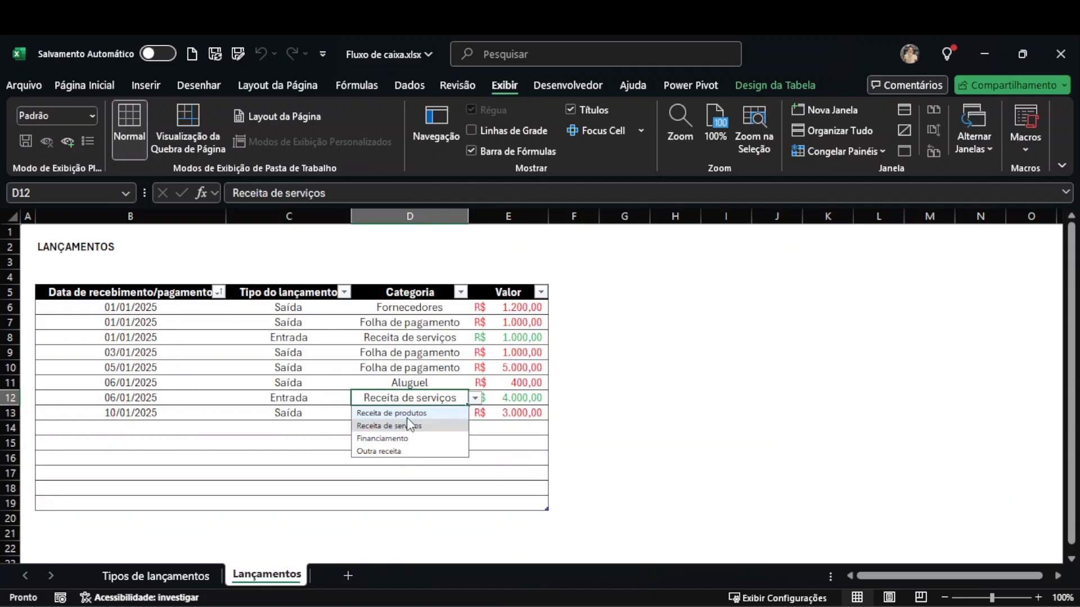
drag(304, 399, 380, 400)
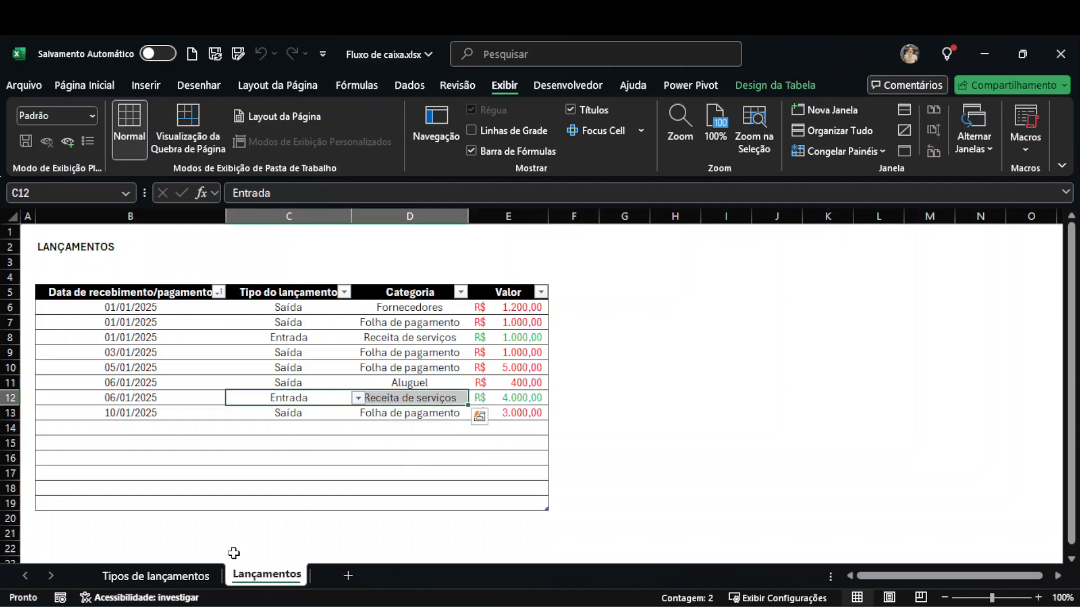
- Compare the Receitas and Despesas lists on the Tipos de lançamentos sheet with the type and category entries in Lançamentos
click(218, 578)
drag(123, 284, 120, 355)
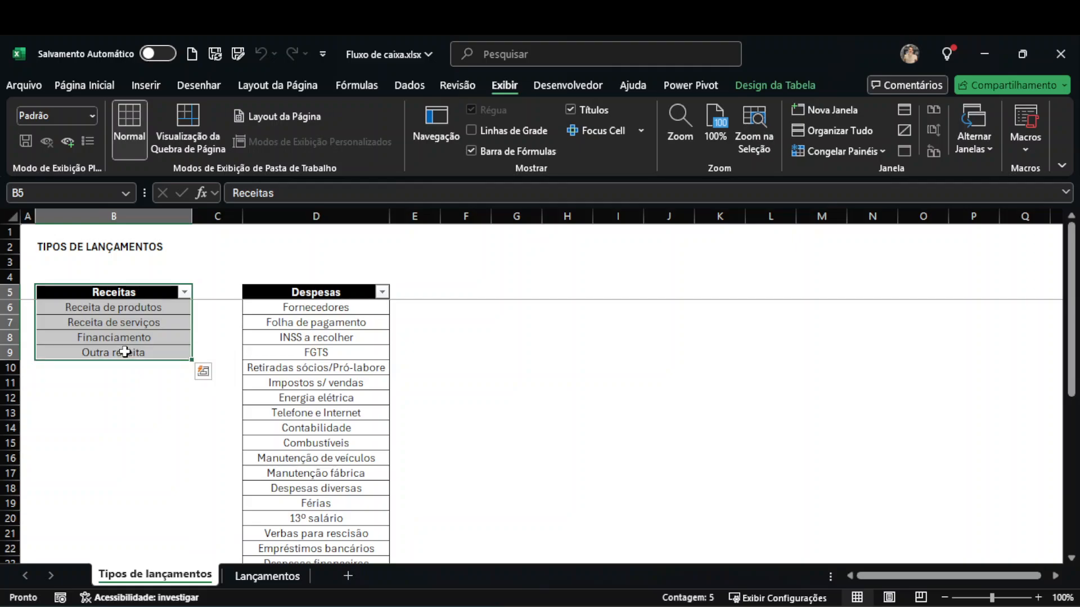
click(267, 576)
drag(388, 384, 287, 391)
click(214, 585)
click(314, 285)
click(240, 577)
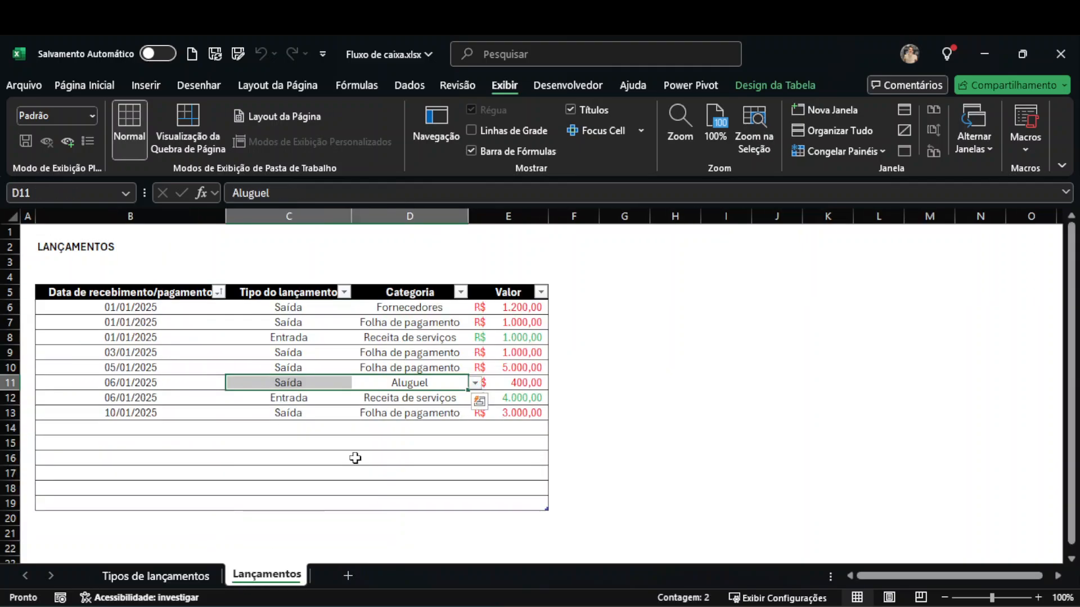
click(433, 458)
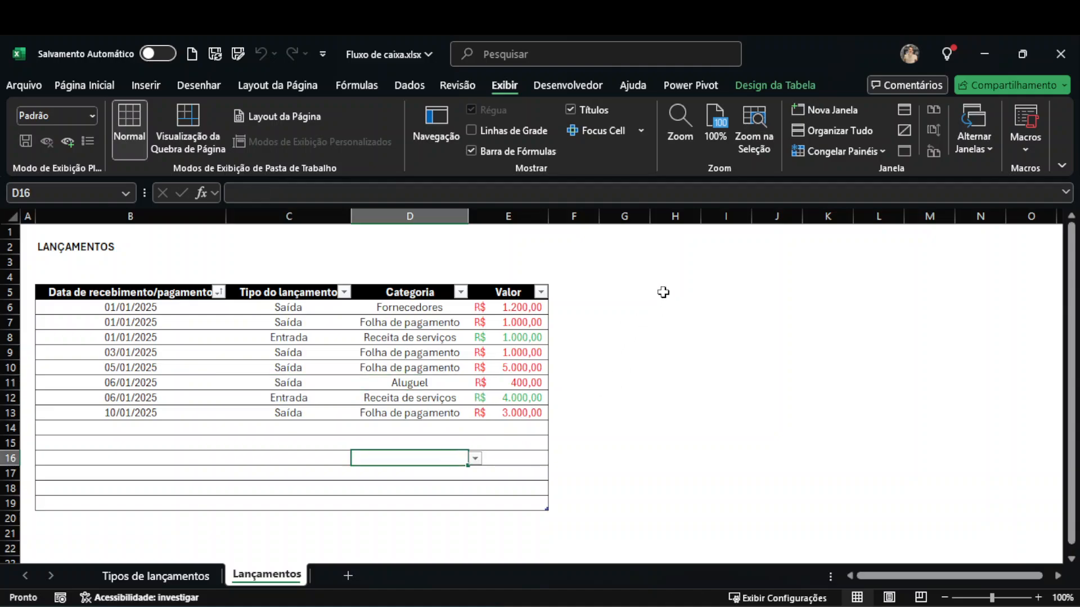
- Enter the test value "Entrada" in cell H5 of the Lançamentos sheet
click(663, 291)
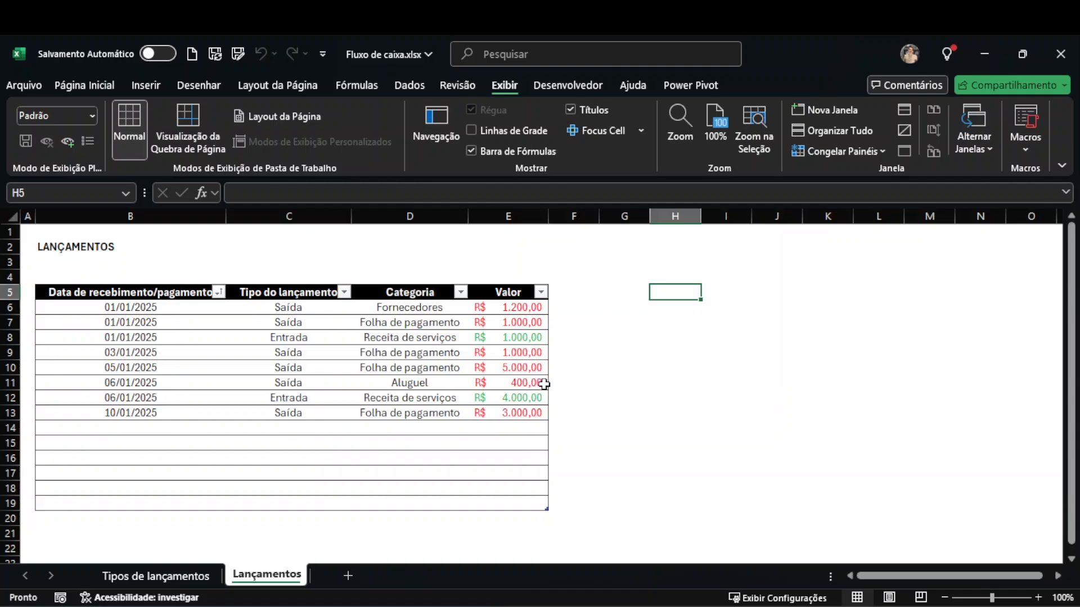
text(Entrada)
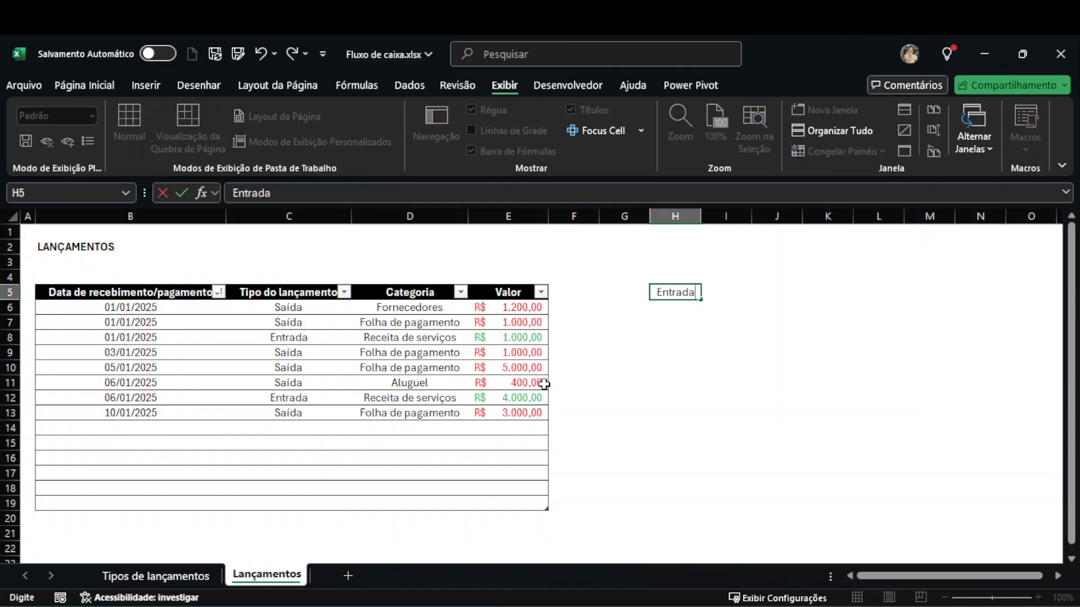
key(Return)
- Begin a SES formula in cell I5 whose first logical test is H5="Entrada"
key(Up)
key(Right)
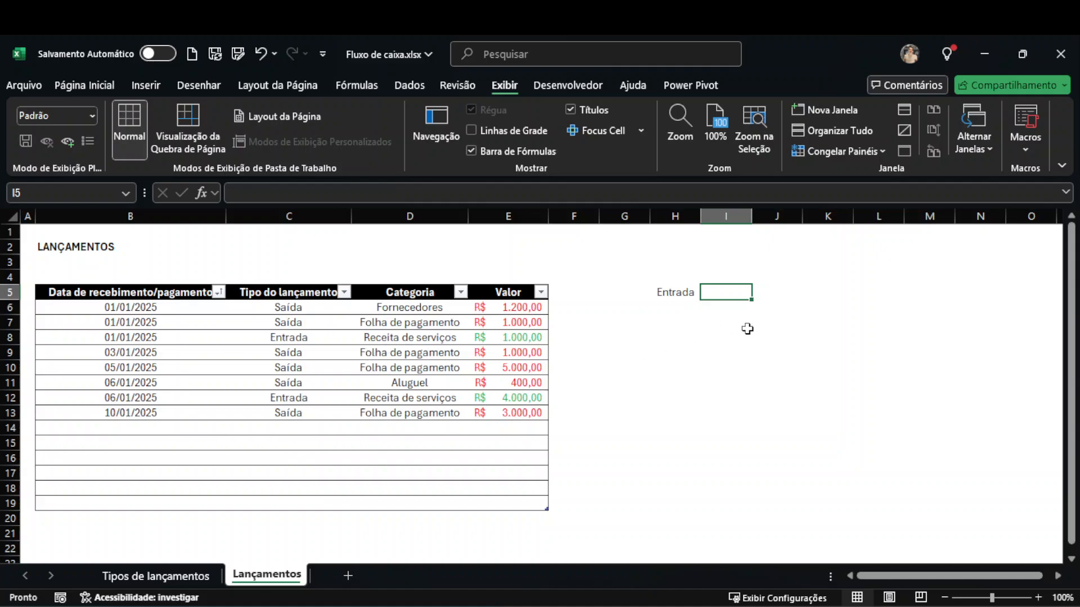
text(=)
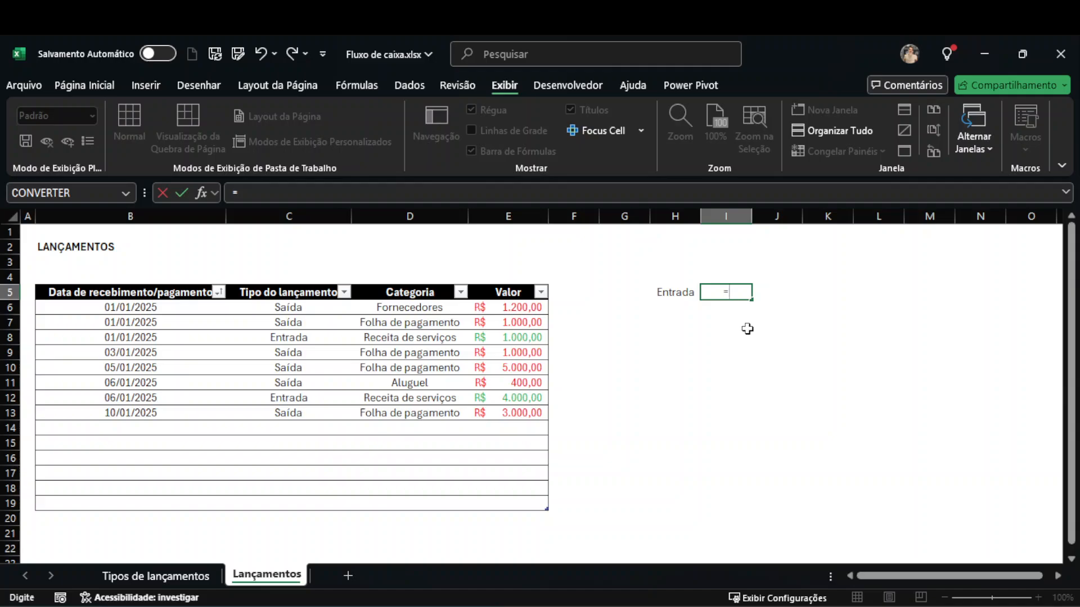
text(SES()
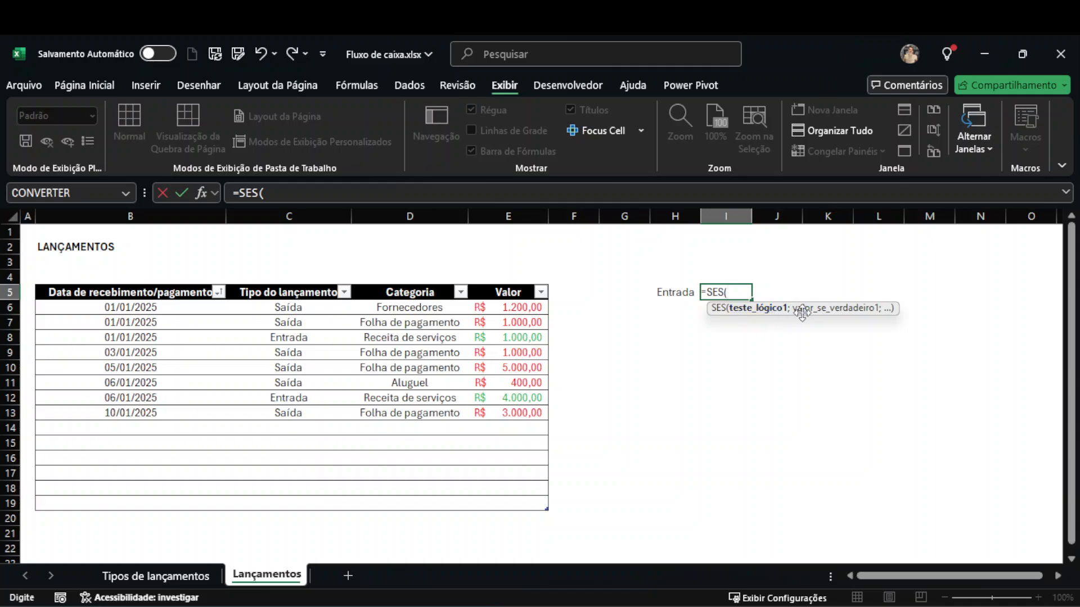
click(667, 293)
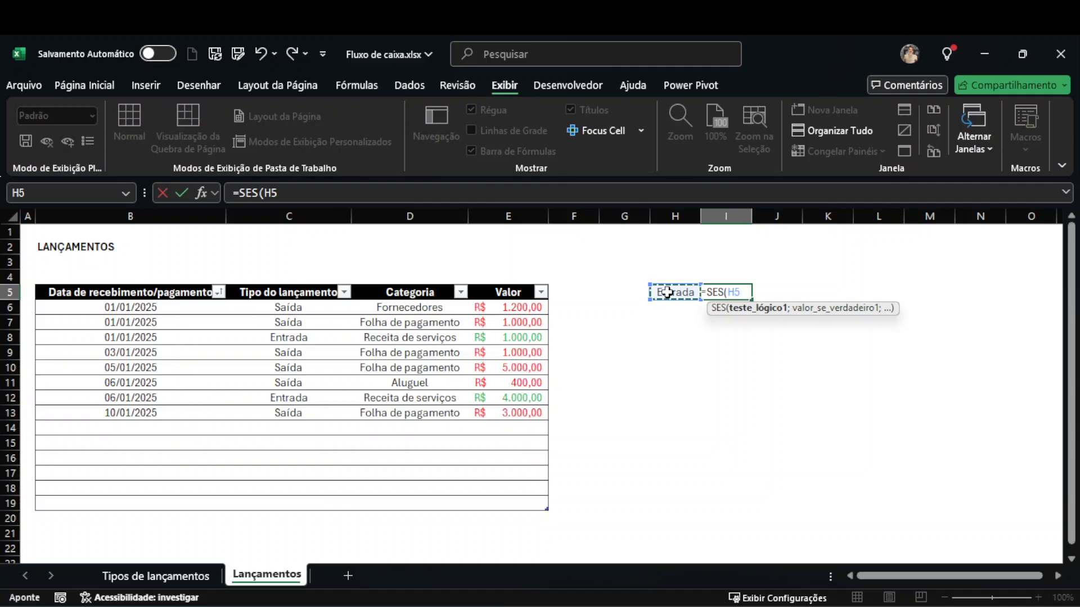
text(=)
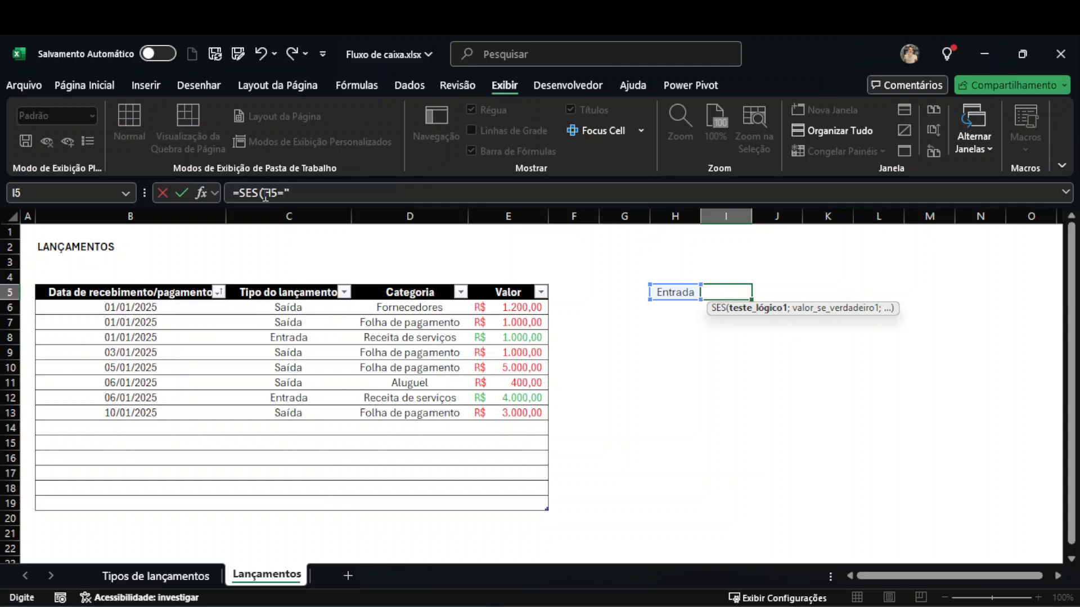
text("Entrada)
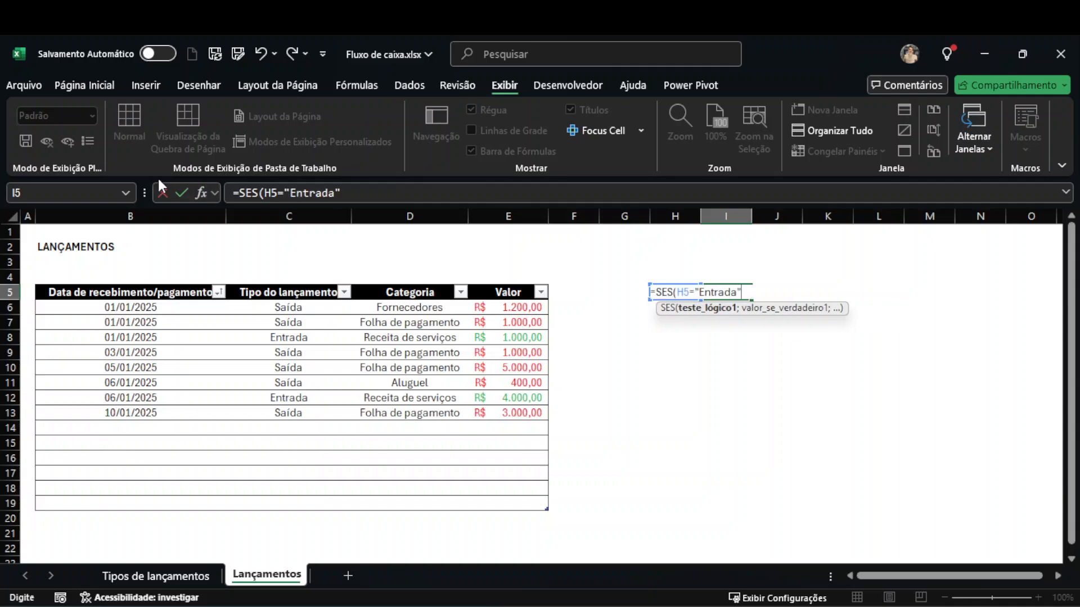
- Lock only the column of the H5 reference in the first test so it reads $H5
click(275, 193)
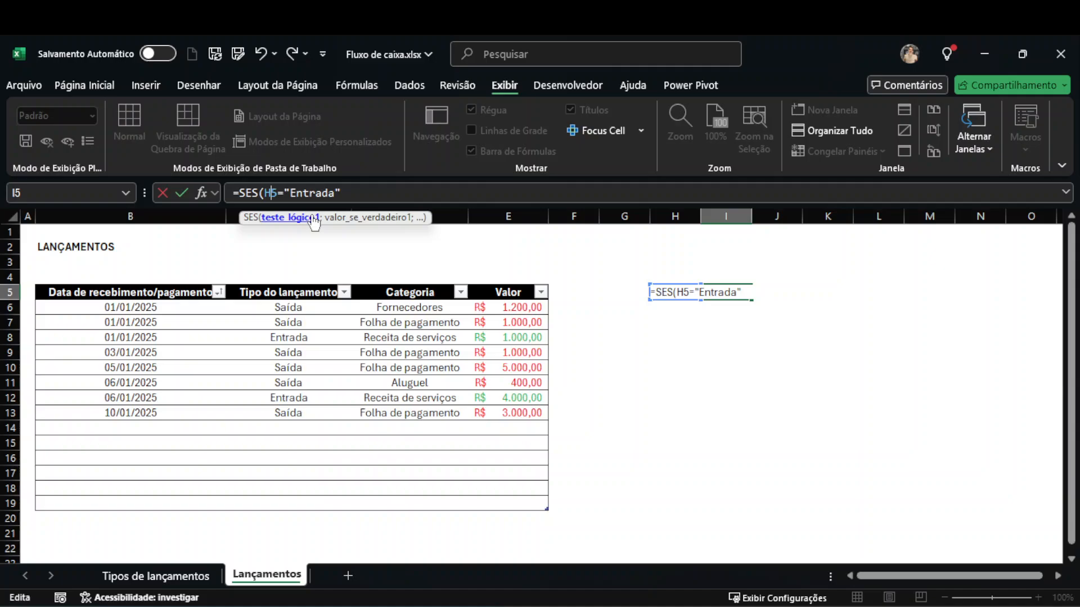
key(F4)
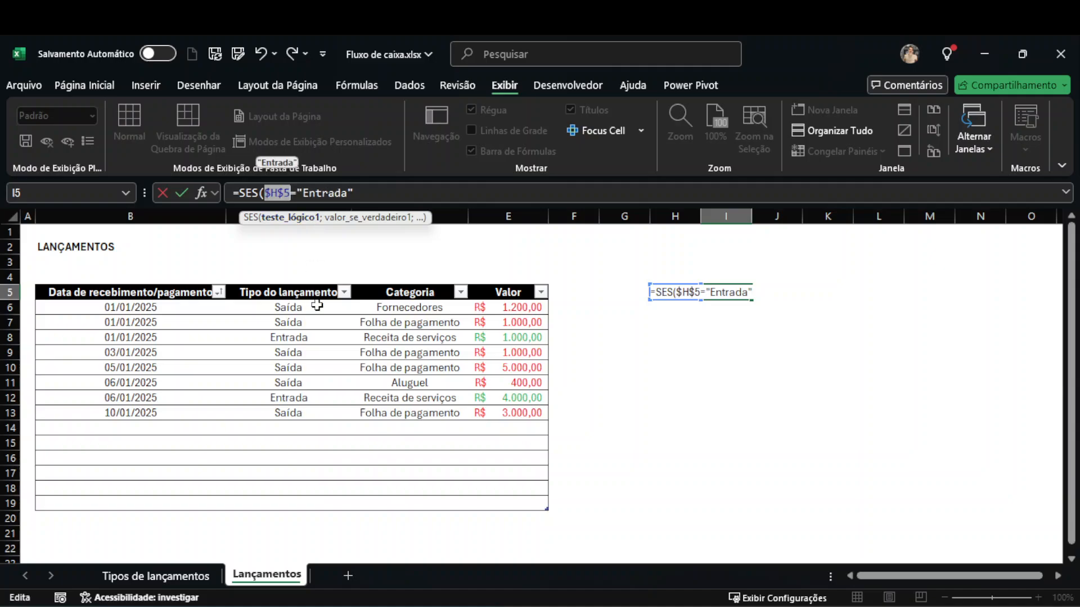
key(F4)
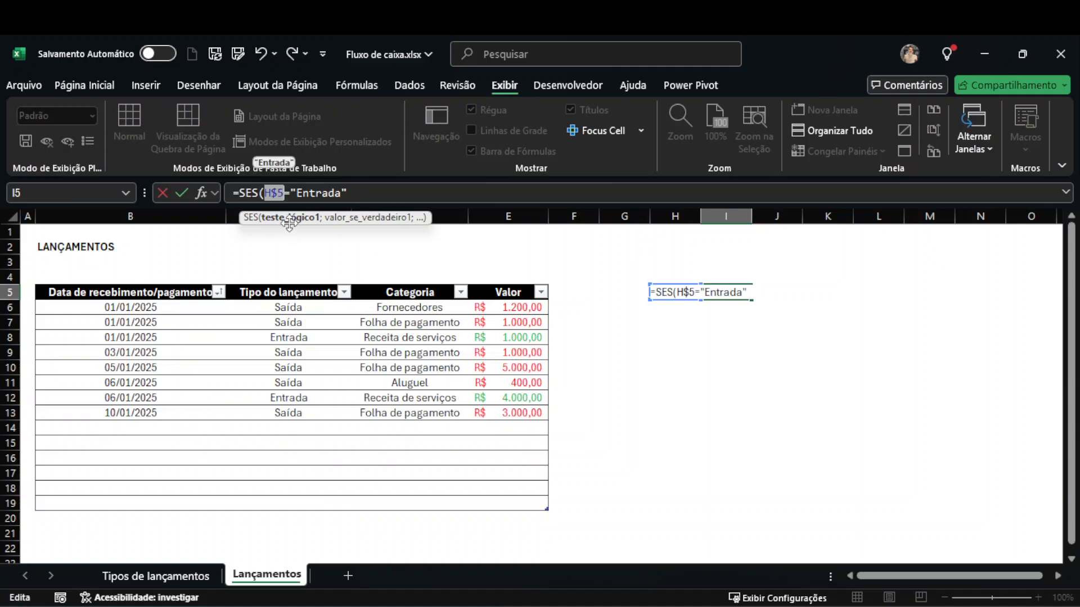
key(F4)
click(371, 194)
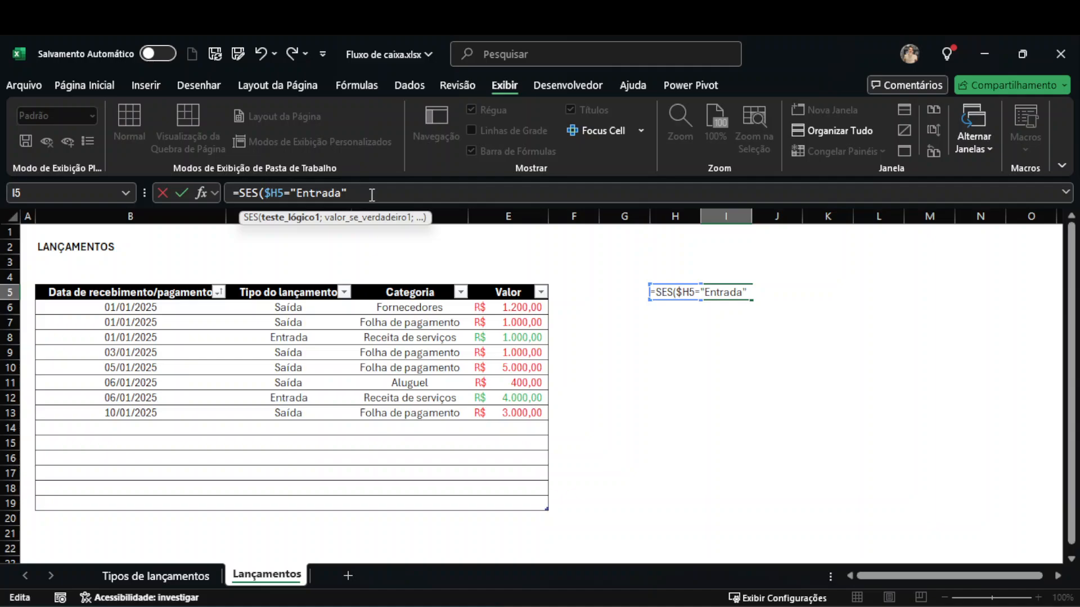
- Set the first test's result to the Receitas column of the Tipos de lançamentos sheet, tab_receitas[Receitas]
text(;)
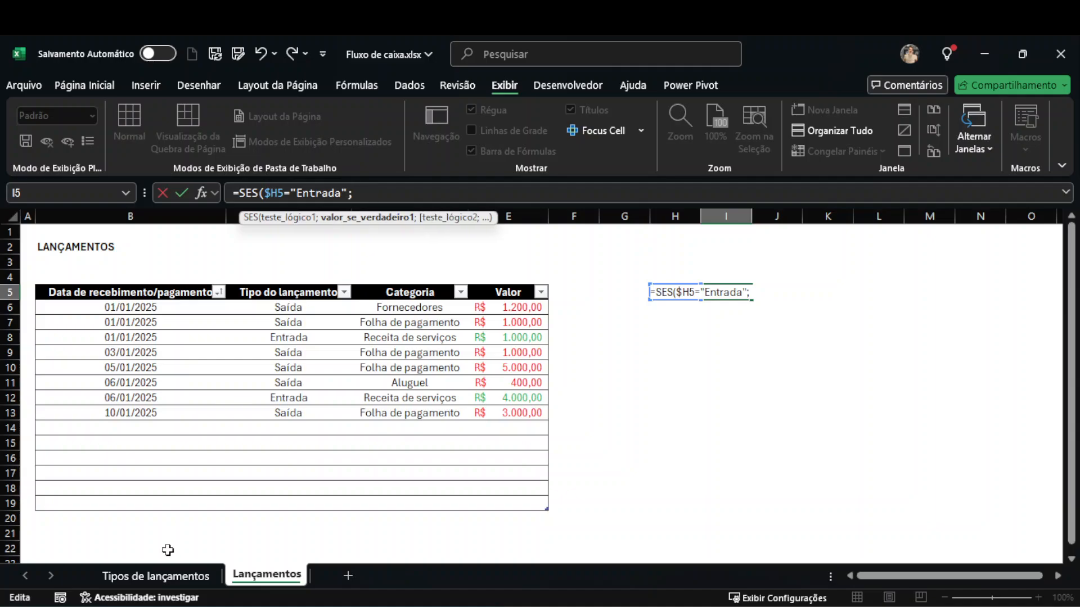
click(156, 579)
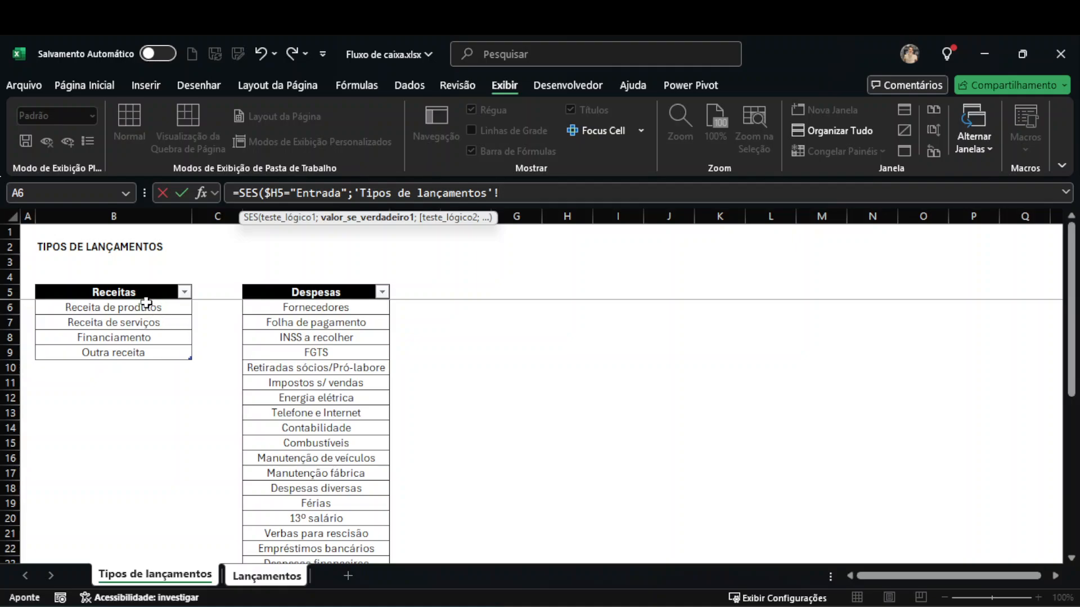
click(140, 284)
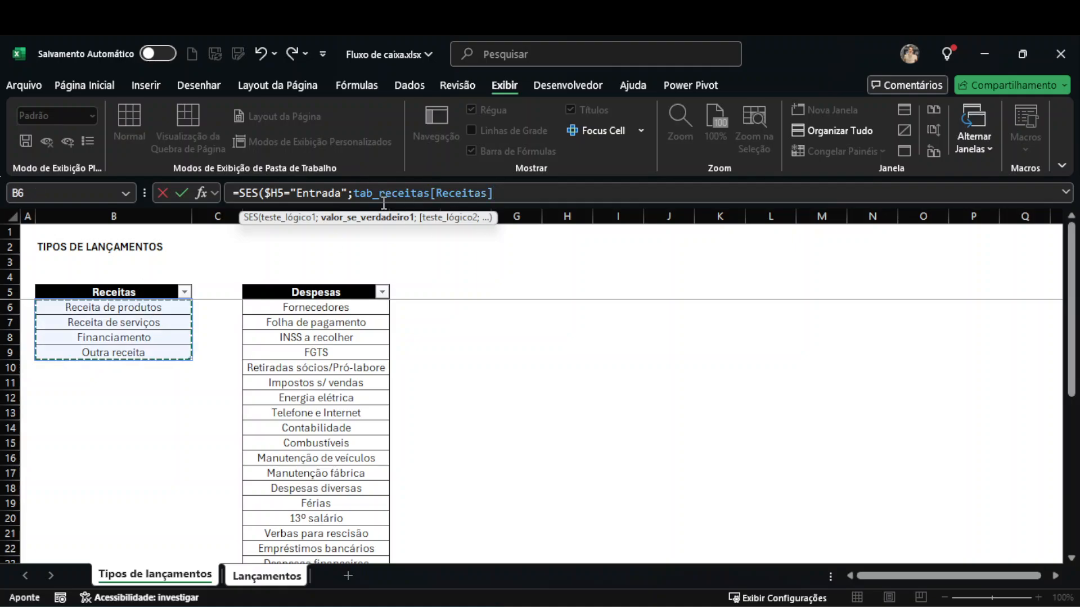
drag(355, 195, 498, 193)
click(508, 190)
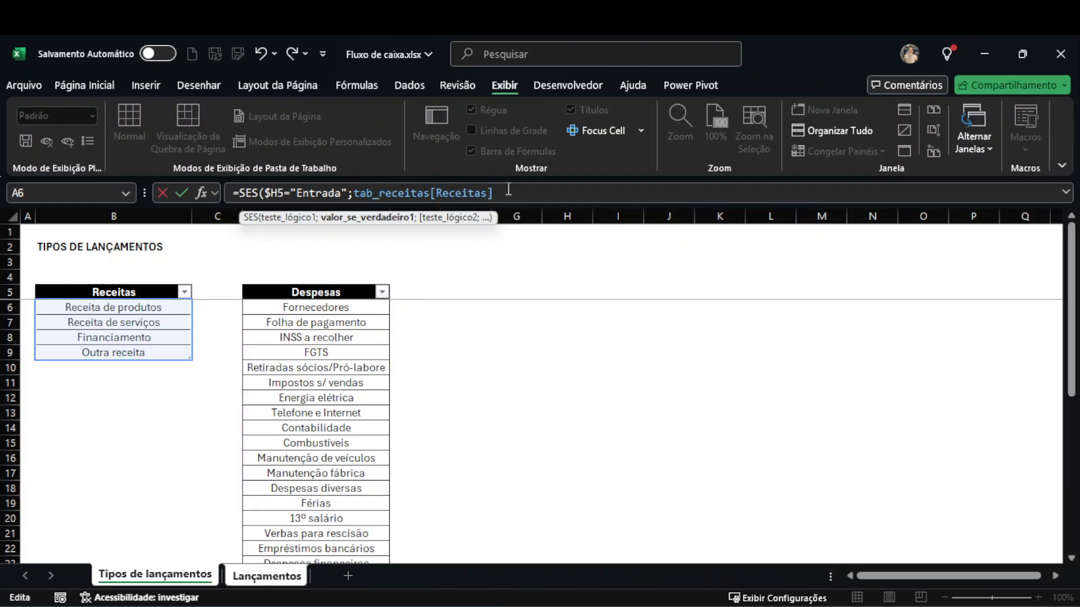
- Start the SES formula's second logical test with a reference to H5 of the Lançamentos sheet, without the sheet-name prefix
text(;)
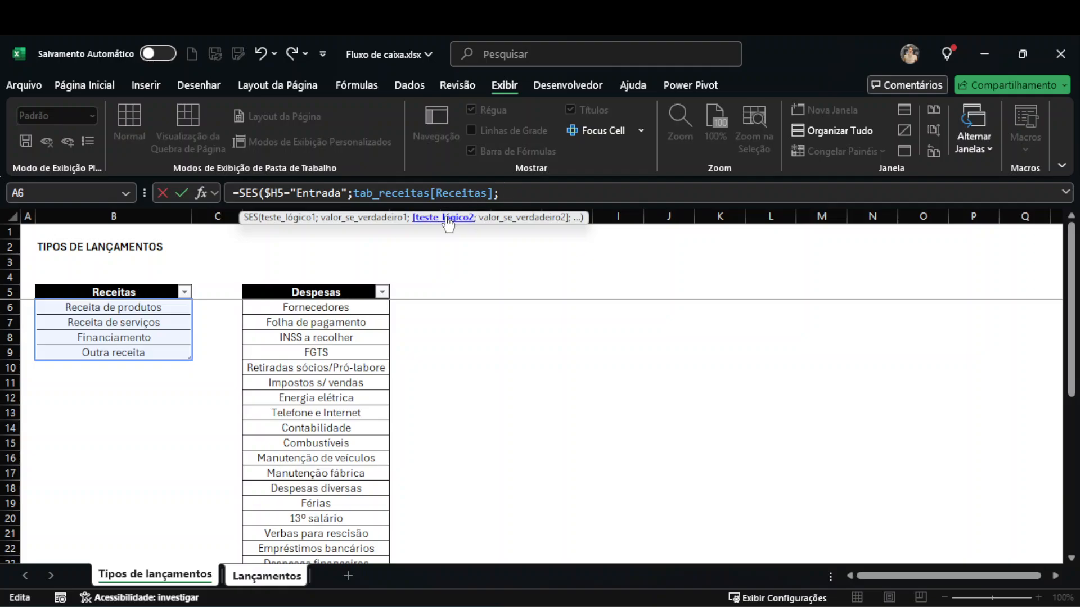
click(265, 576)
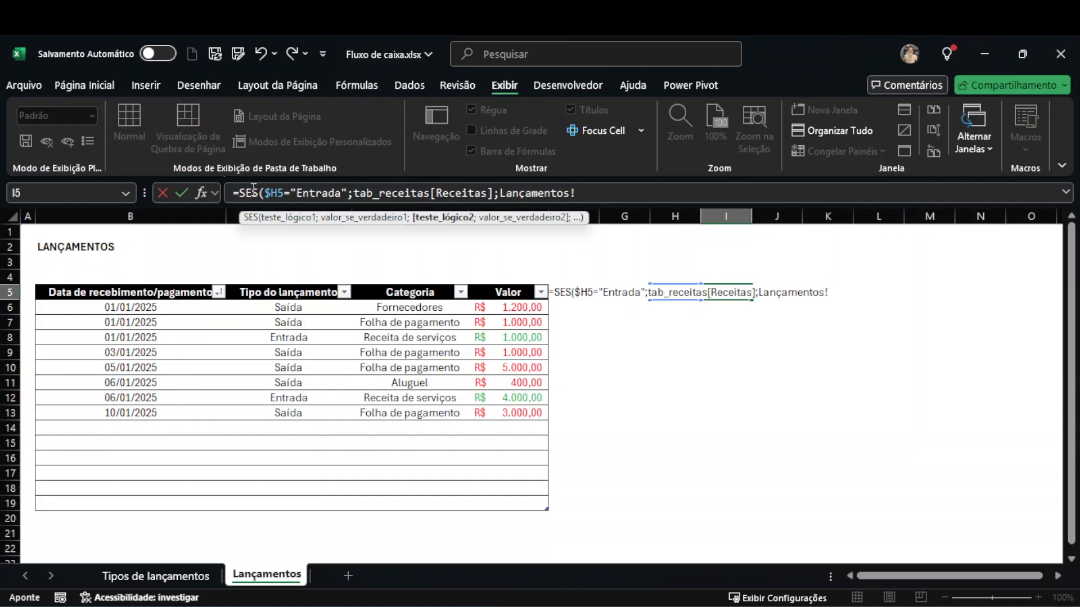
key(BackSpace)
key(BackSpace)
key(BackSpace)
key(BackSpace)
key(BackSpace)
key(BackSpace)
key(BackSpace)
key(BackSpace)
key(BackSpace)
key(BackSpace)
key(BackSpace)
key(BackSpace)
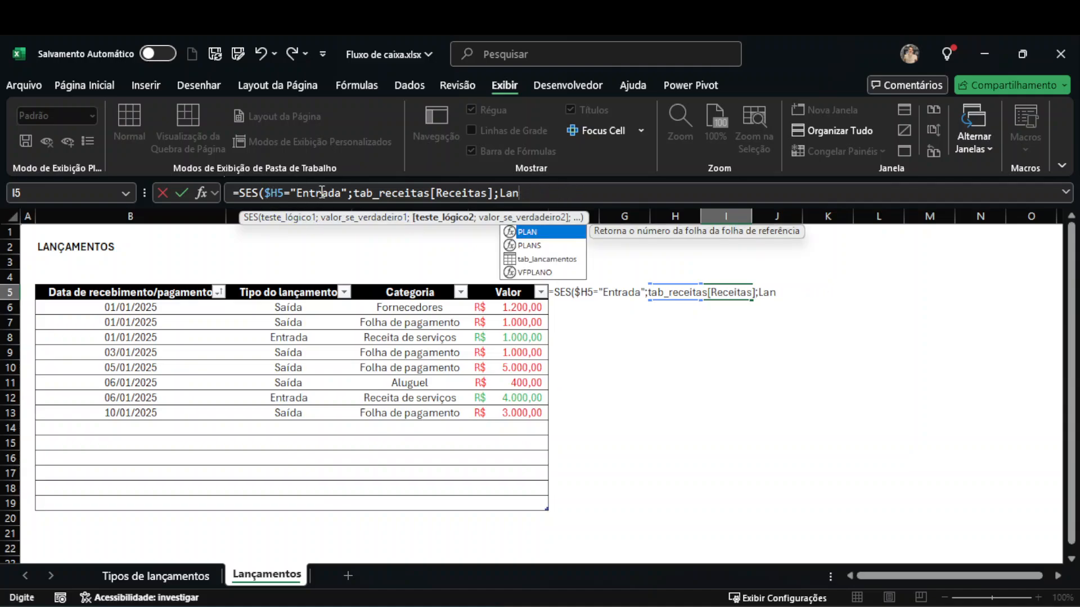
text(H5)
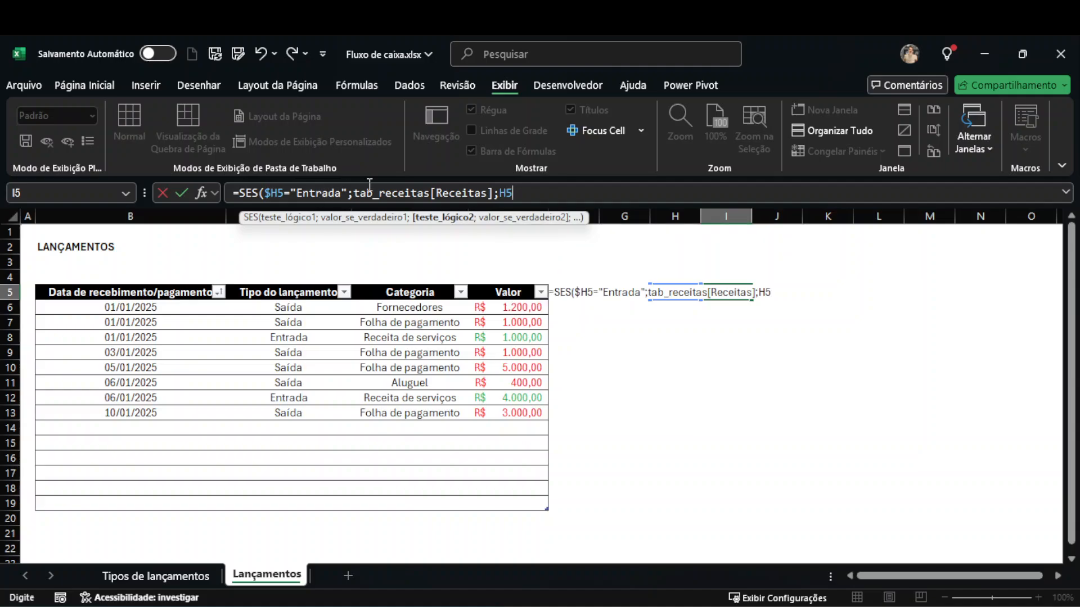
- Lock only the column of the second H5 reference and complete the test as $H5="Saída"
key(F4)
key(F4)
key(F4)
click(524, 193)
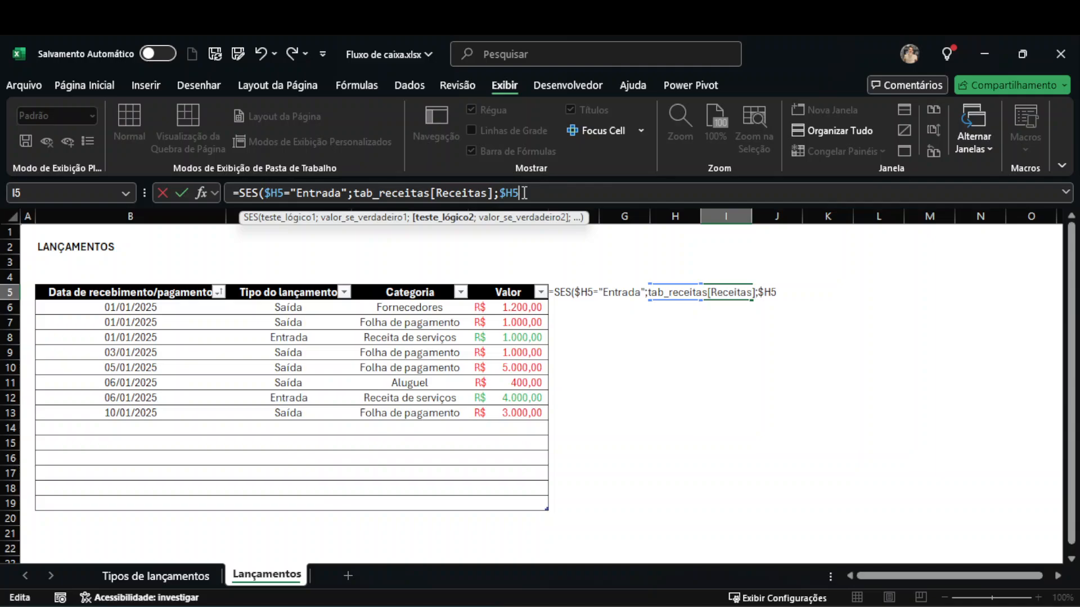
text(="Saída";)
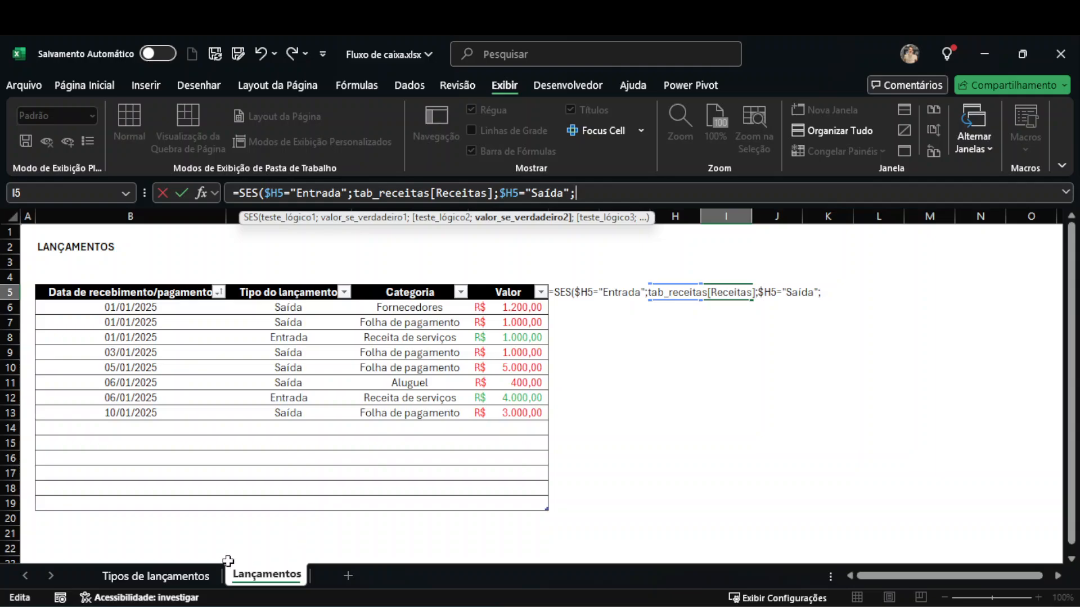
- Set the second test's result to tab_despesas[Despesas] on the Tipos de lançamentos sheet and enter the finished SES formula
click(155, 576)
click(338, 285)
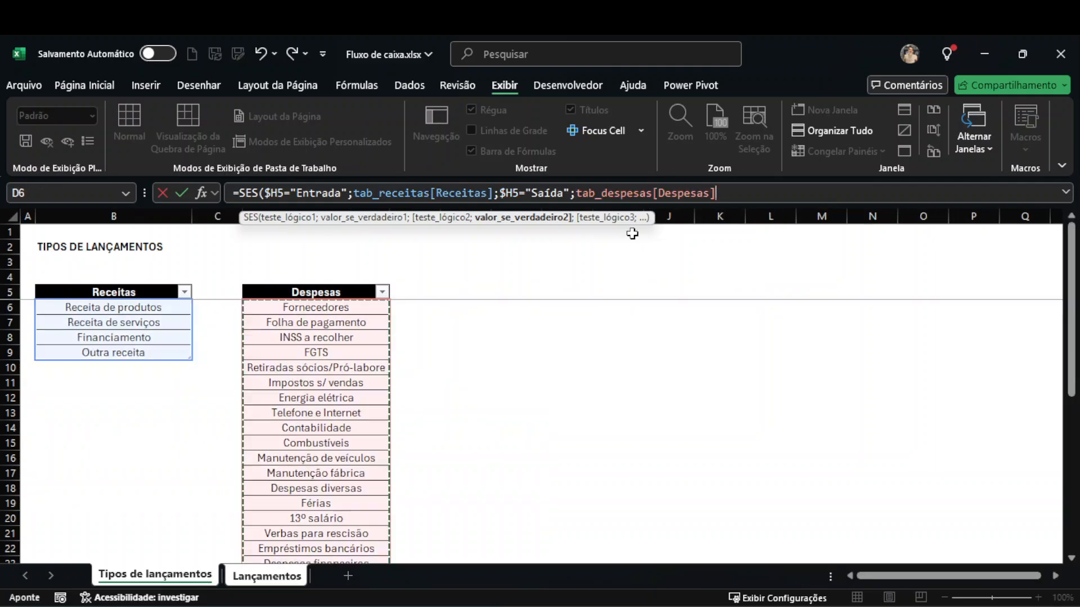
click(729, 198)
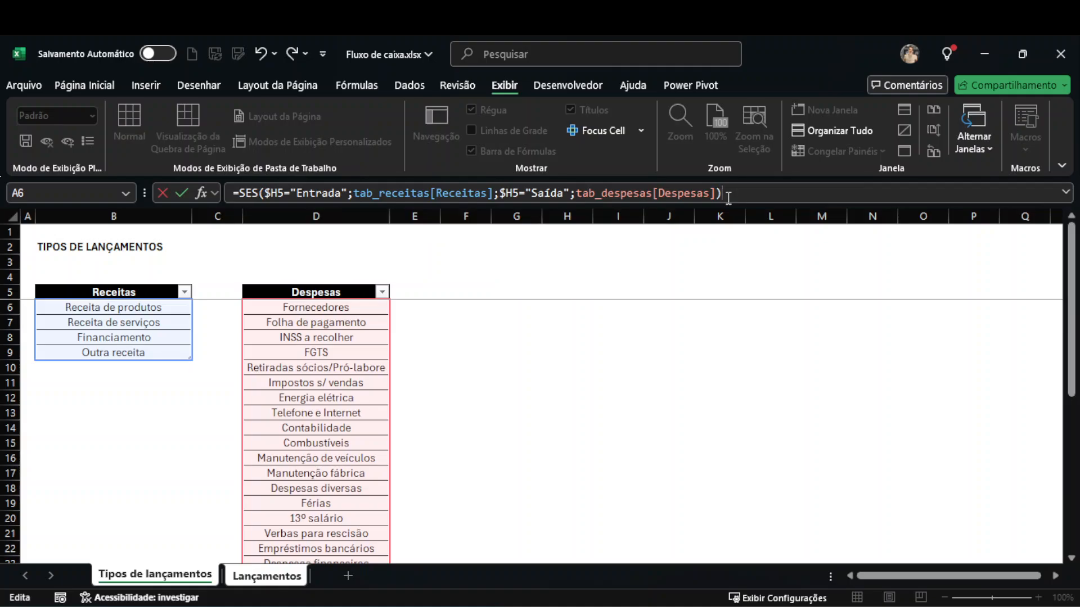
drag(727, 194, 233, 193)
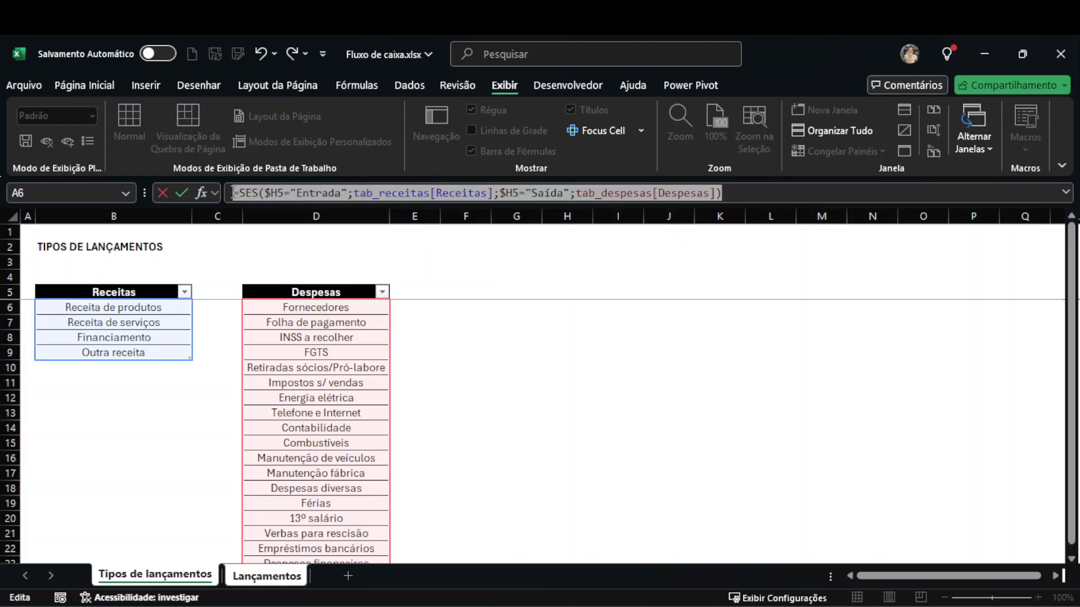
click(181, 192)
click(652, 308)
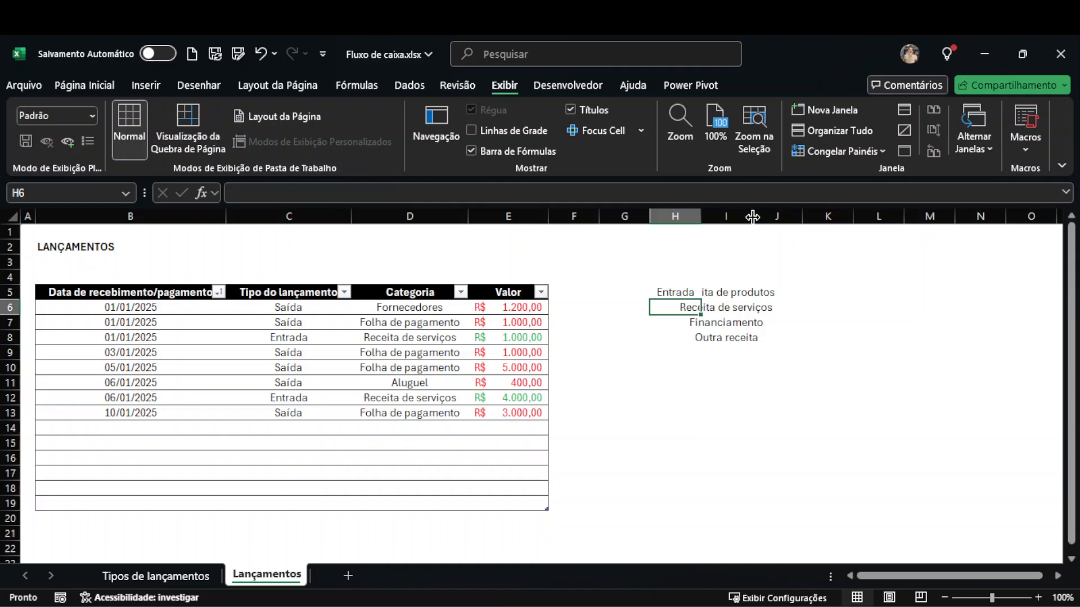
- Widen column I to fit the category names and check the list returned for Entrada in H5
drag(751, 216, 825, 216)
click(672, 290)
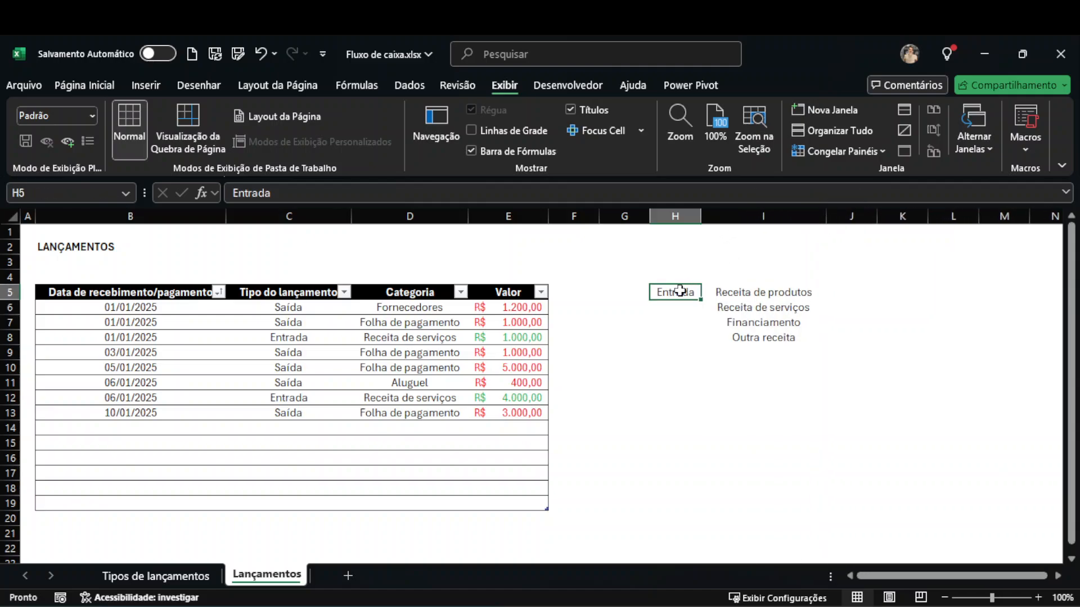
mouse_move(717, 292)
mouse_down()
mouse_move(736, 346)
mouse_move(718, 313)
mouse_up()
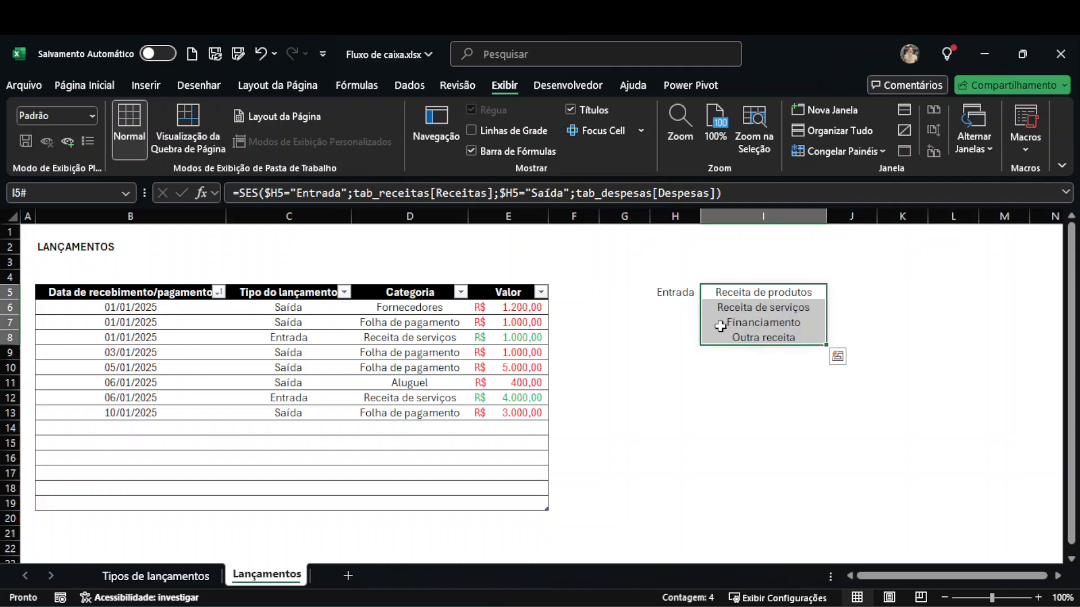
- Replace the test value in H5 with "Saída" and check the category list returned in column I
double_click(678, 292)
key(Escape)
text(Saída)
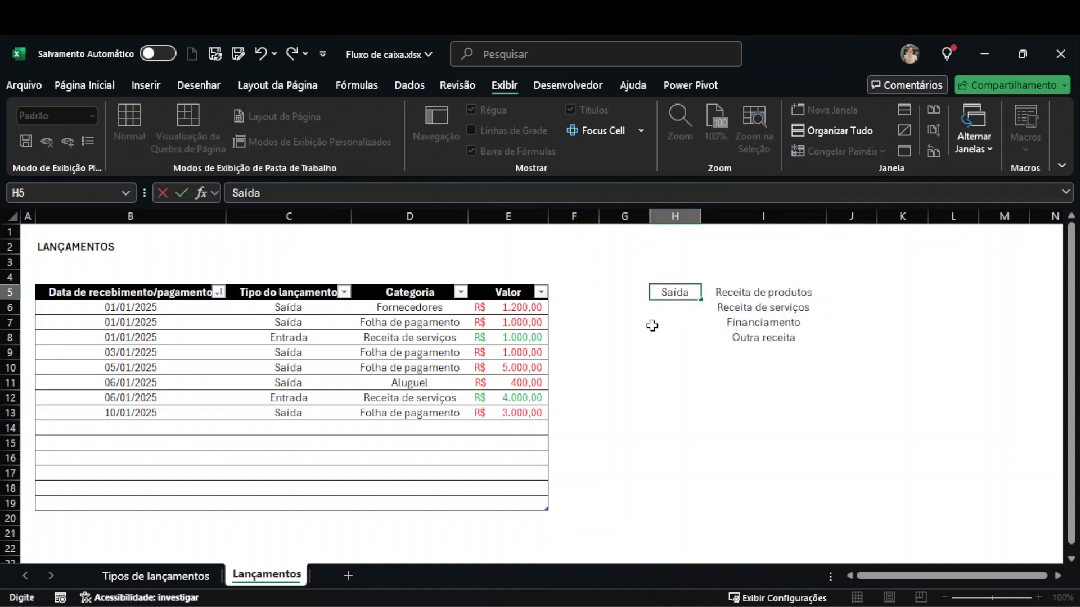
key(Return)
drag(781, 289, 748, 500)
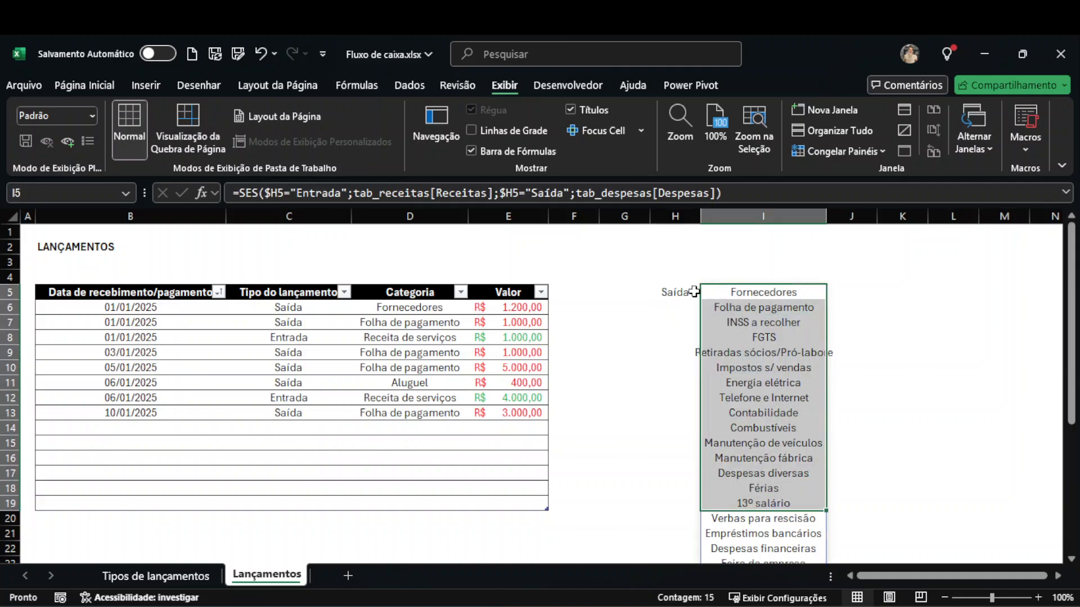
click(693, 292)
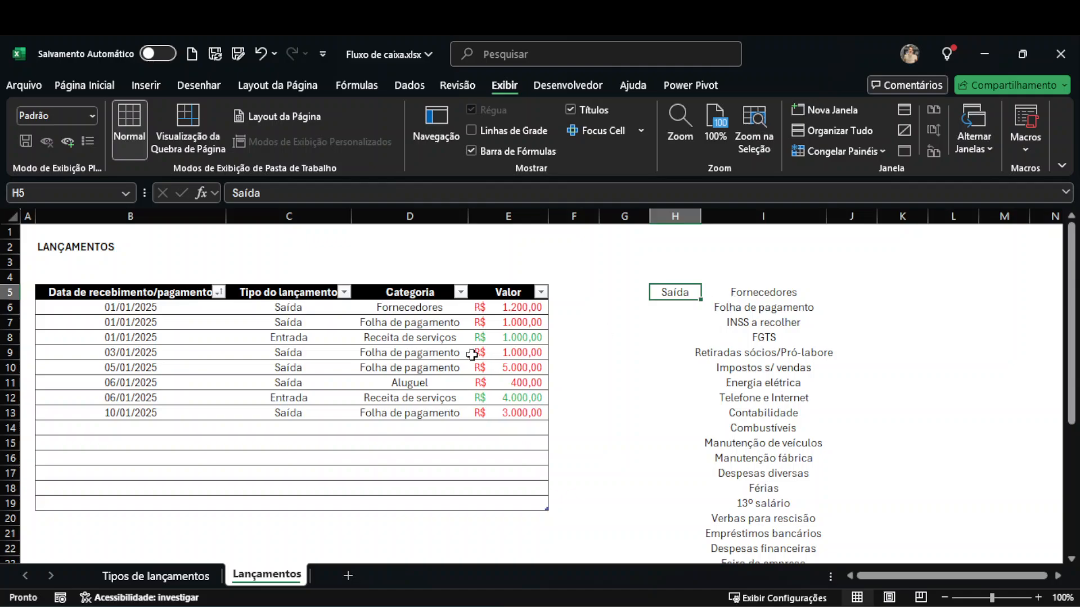
- Examine the existing category dropdowns in the Categoria column for the Saída and Entrada rows, cells D13 and D12
click(390, 416)
click(475, 416)
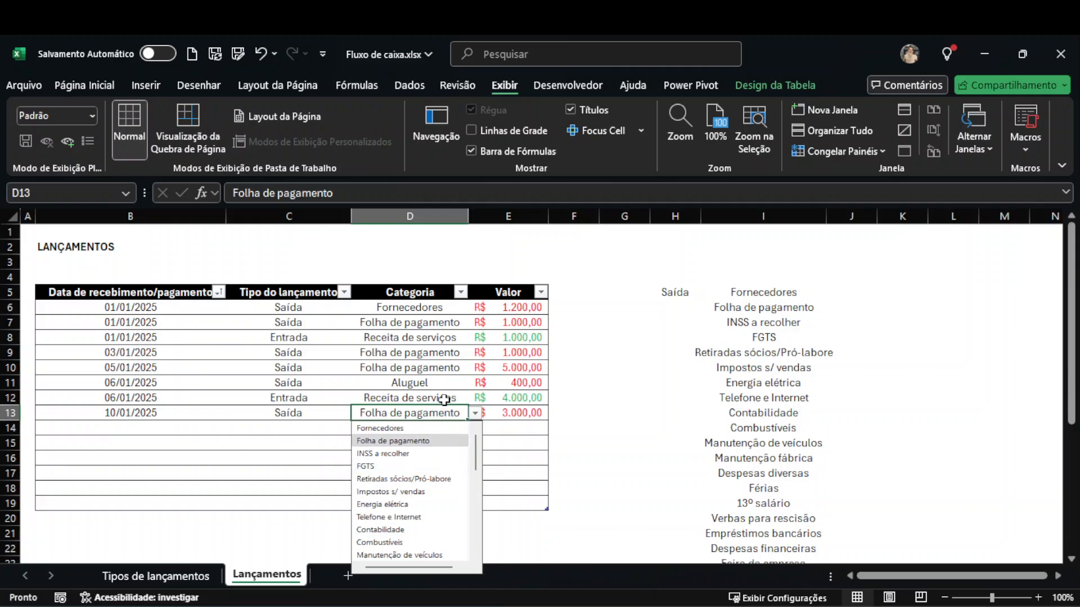
click(443, 382)
click(450, 404)
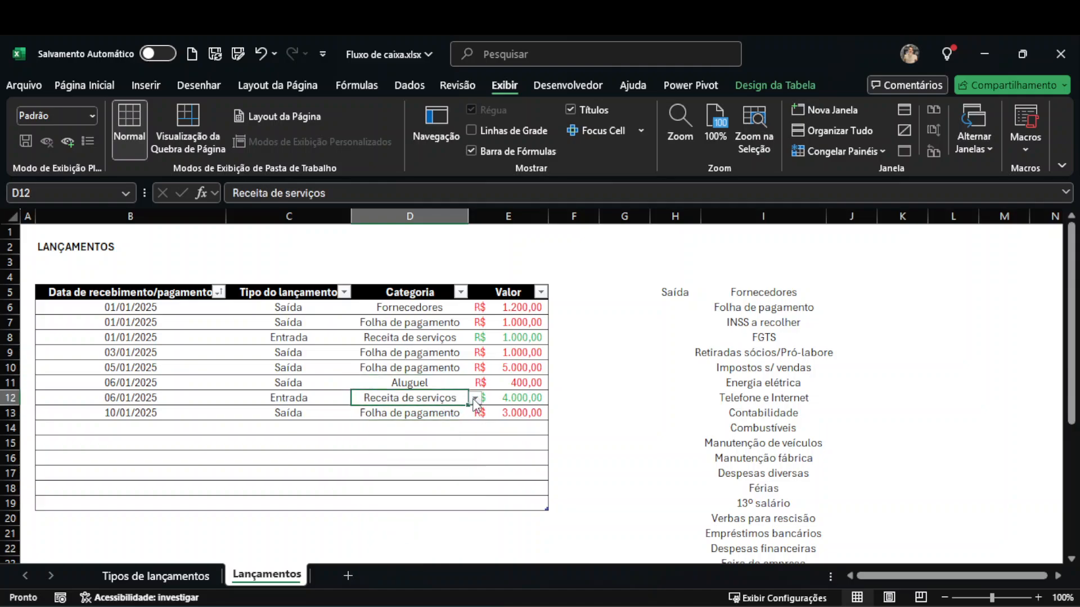
click(475, 403)
click(414, 383)
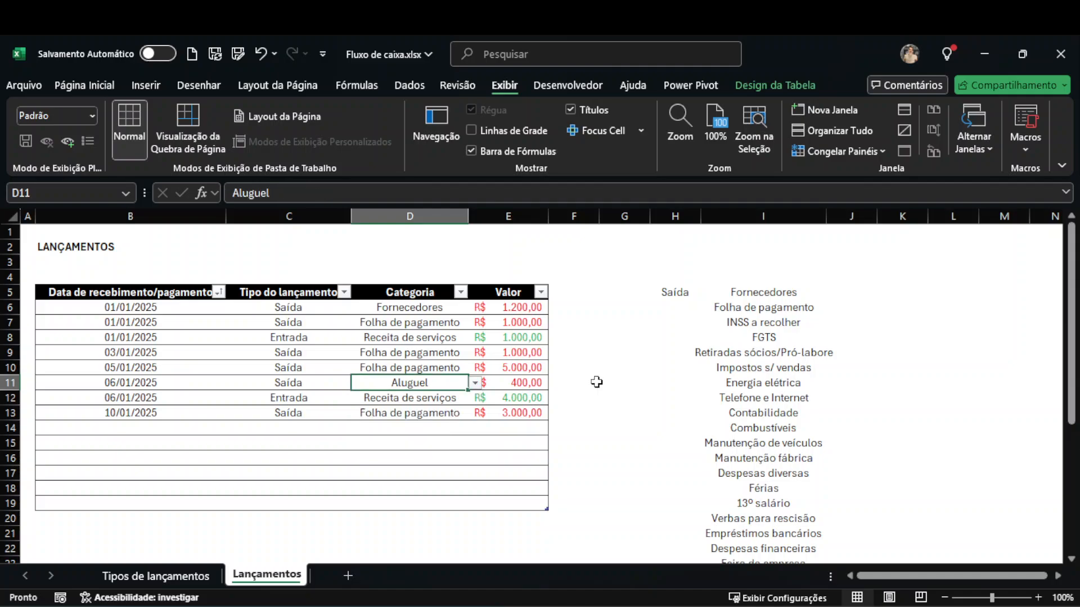
- Add list data validation to cell H5 with the source Entrada;Saída
click(671, 293)
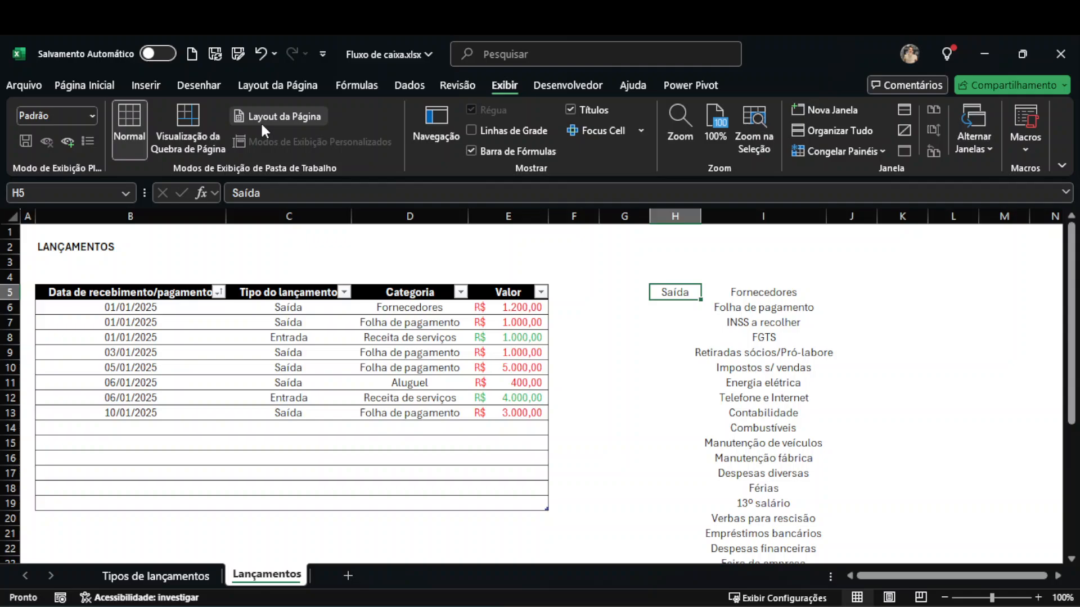
click(412, 87)
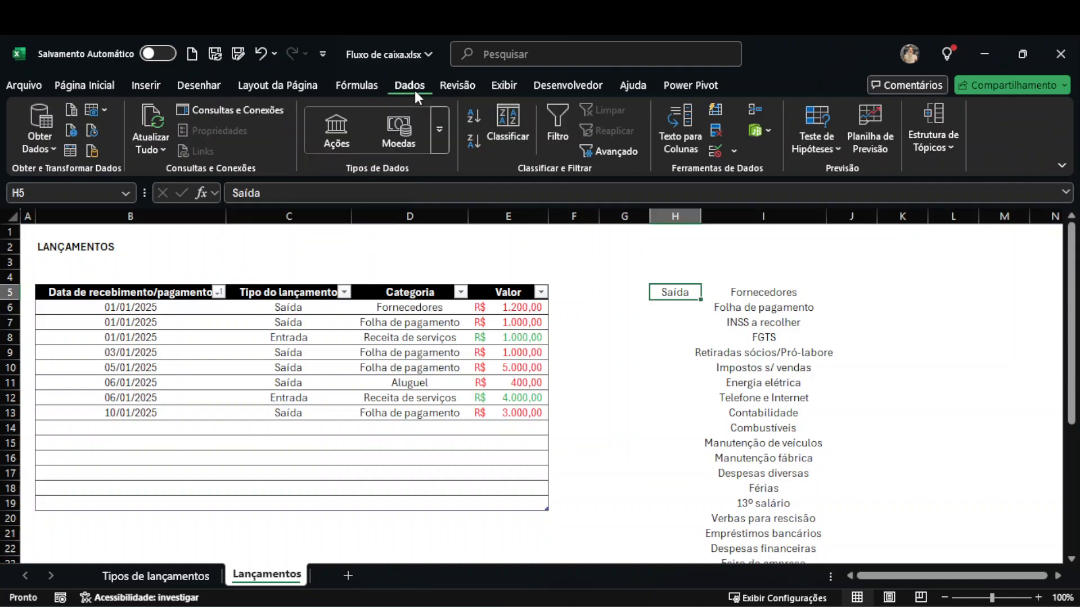
click(714, 152)
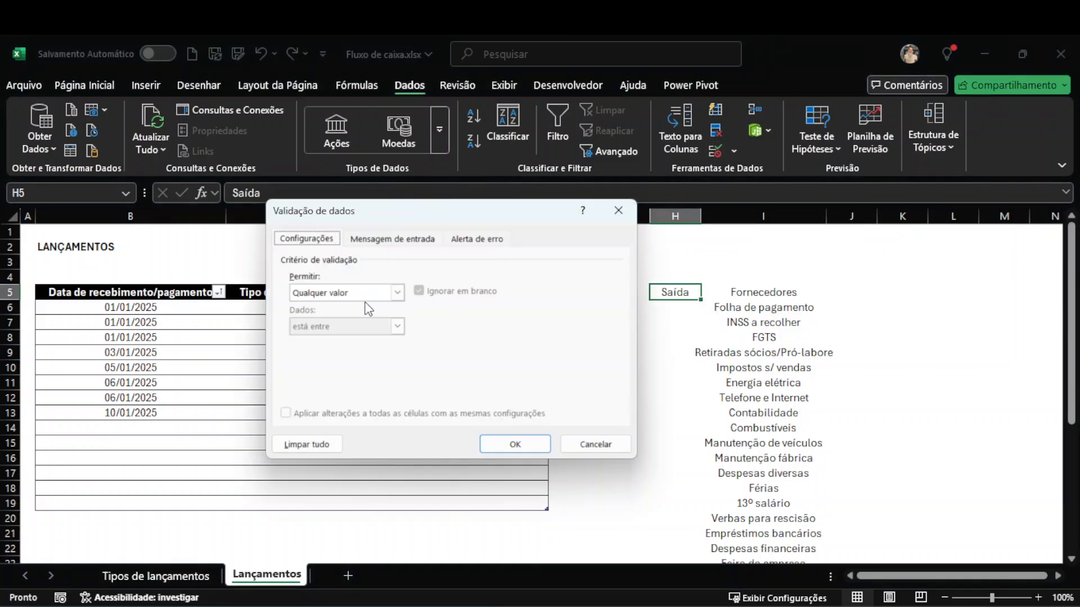
click(366, 293)
click(307, 336)
click(307, 360)
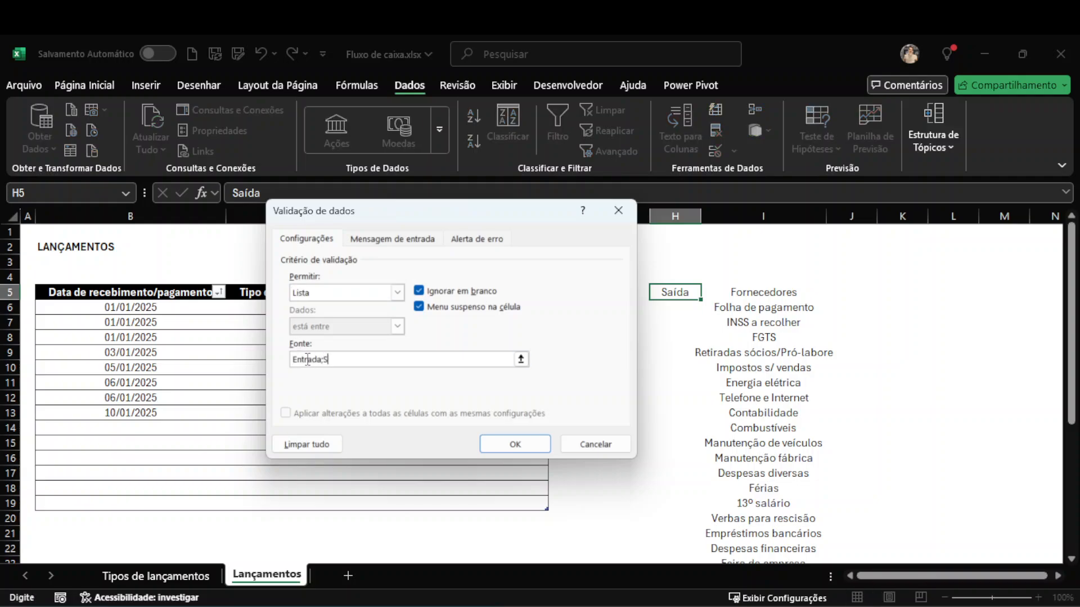
text(Entrada;Saída)
click(501, 440)
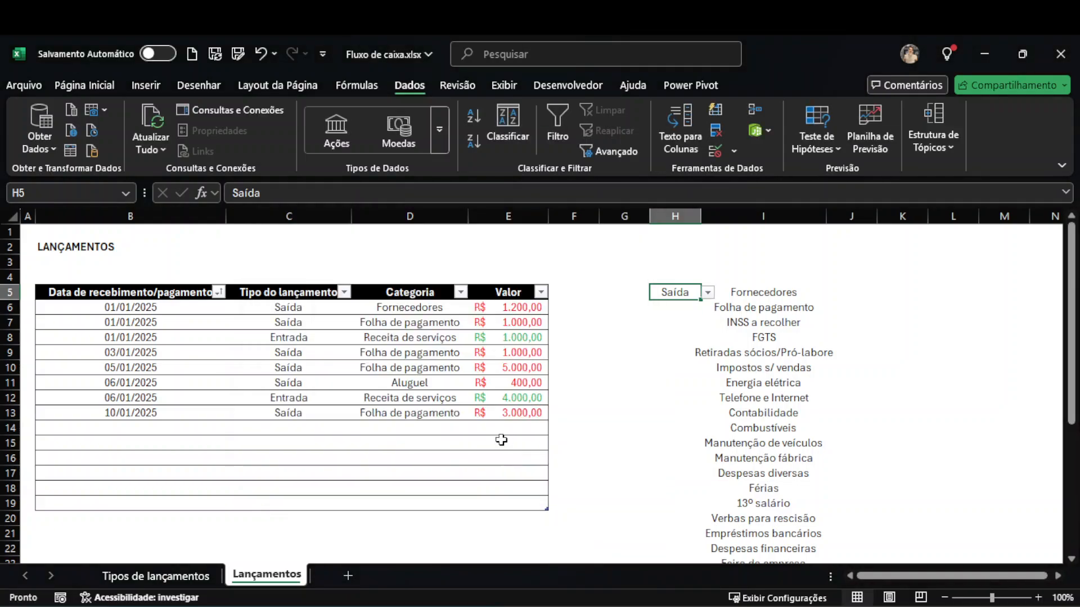
- Test the H5 dropdown with Entrada and Saída, and compare it with the Tipo do lançamento options in C12
click(707, 295)
click(674, 308)
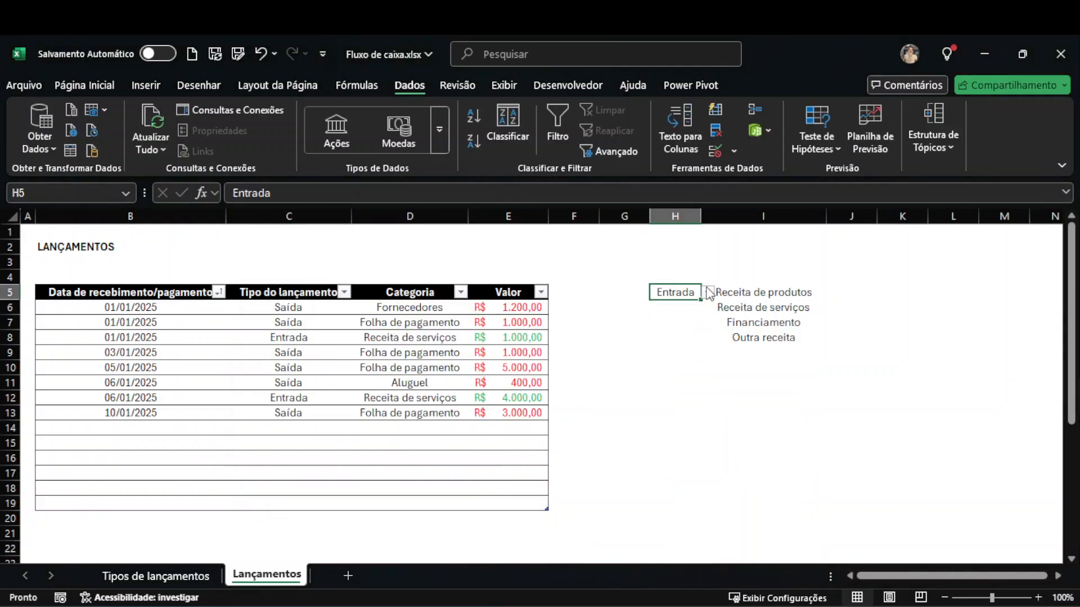
click(706, 292)
click(675, 320)
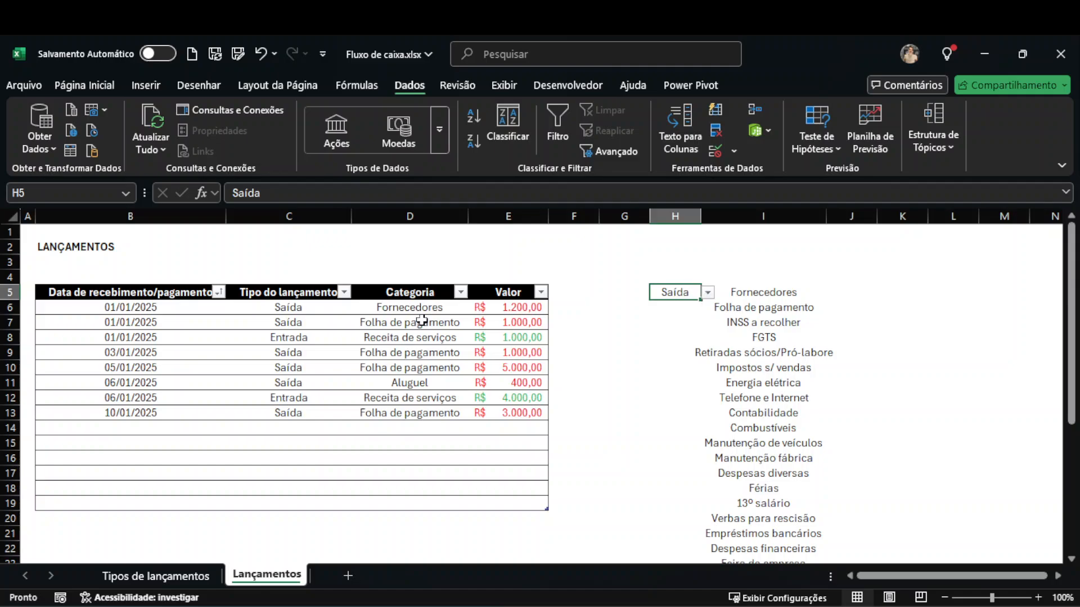
click(284, 396)
click(358, 398)
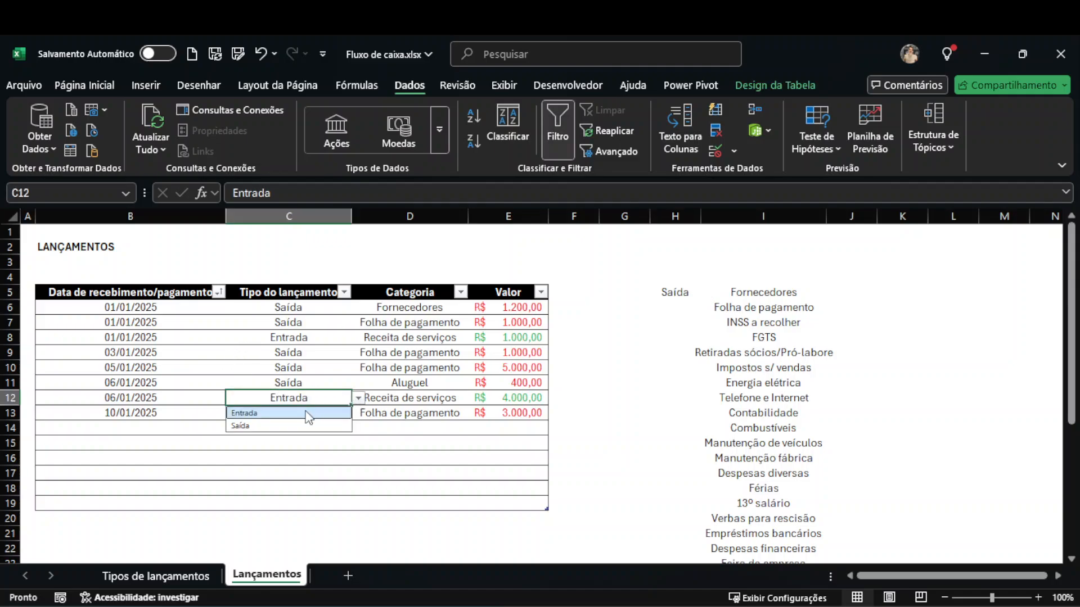
click(402, 384)
click(689, 297)
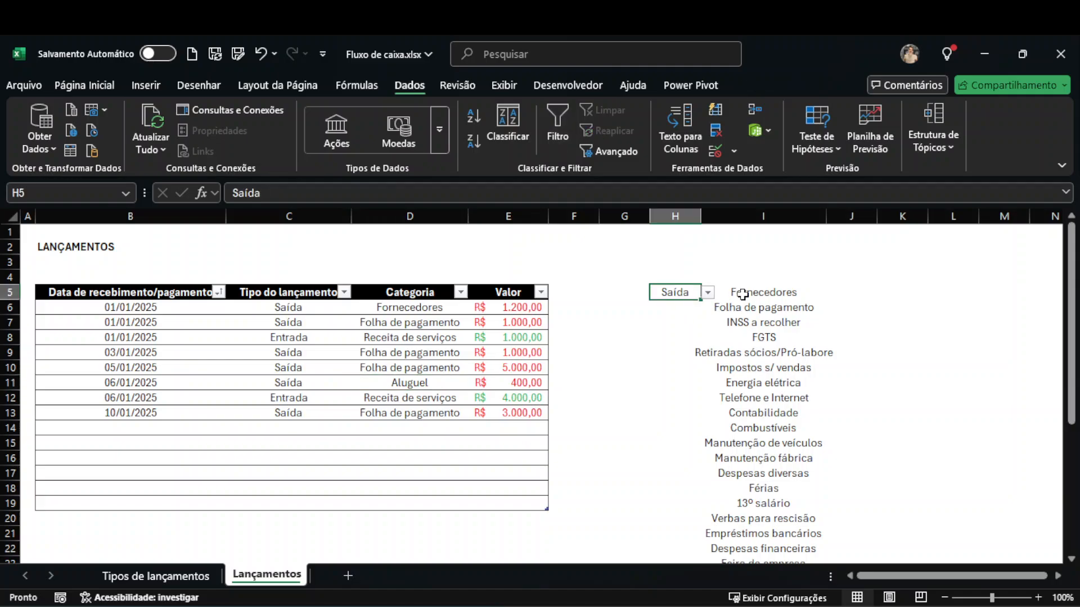
- Copy the full SES formula text from cell I5 and clear the cell
click(741, 293)
drag(738, 193, 208, 195)
key(ctrl+c)
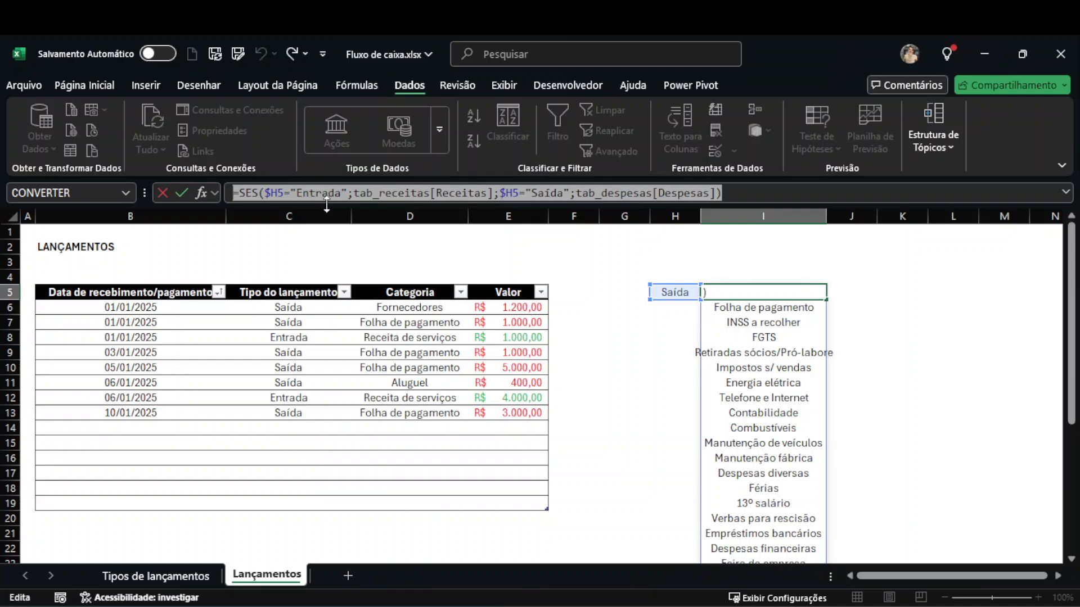
key(Escape)
key(Delete)
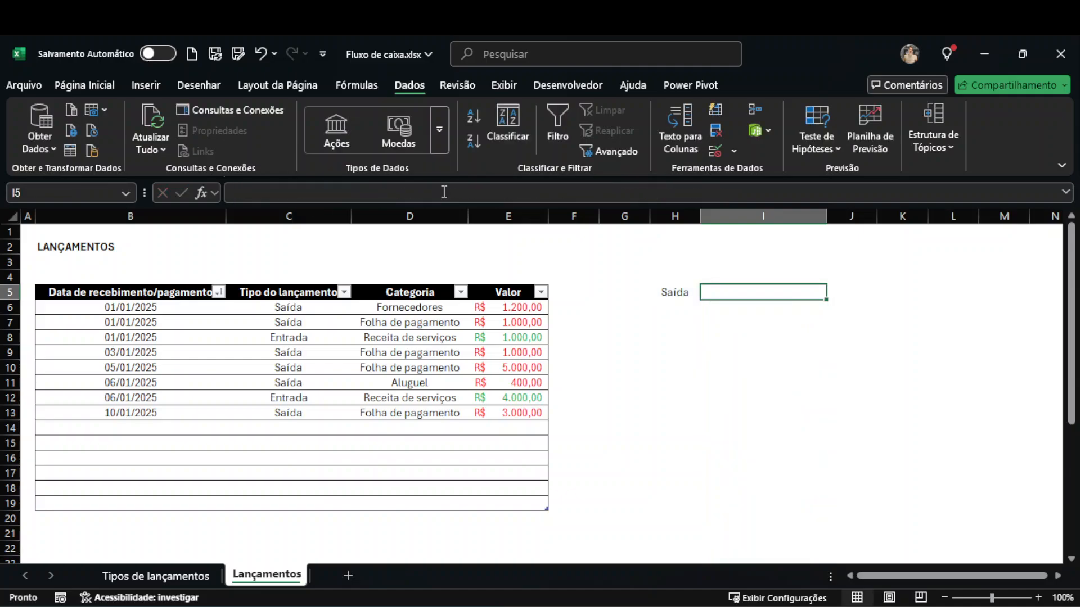
- Try to apply list data validation to cell I5 with the copied SES formula as its source
click(718, 150)
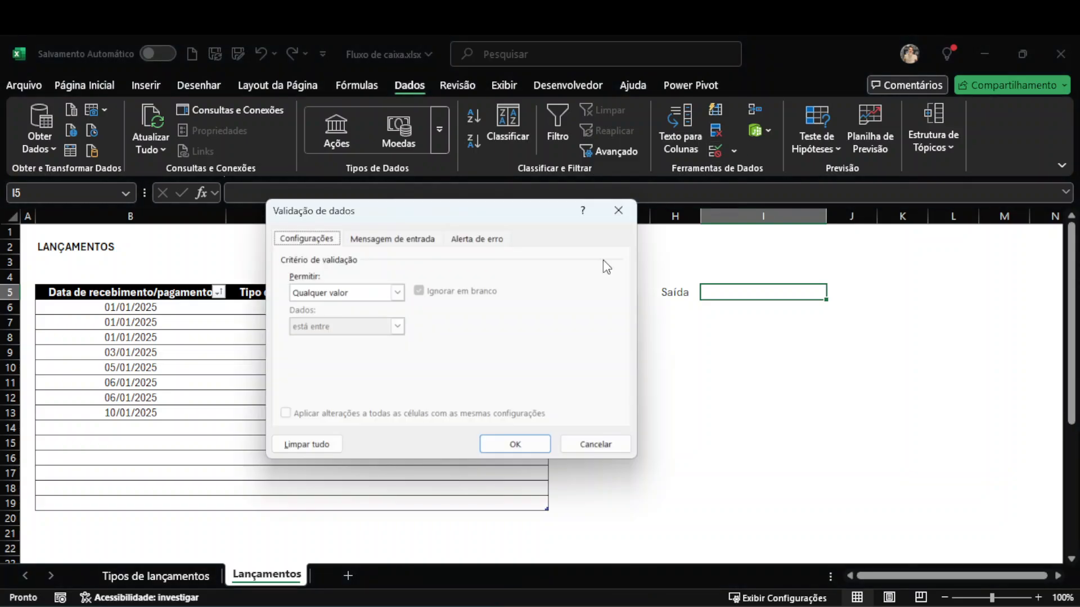
click(353, 295)
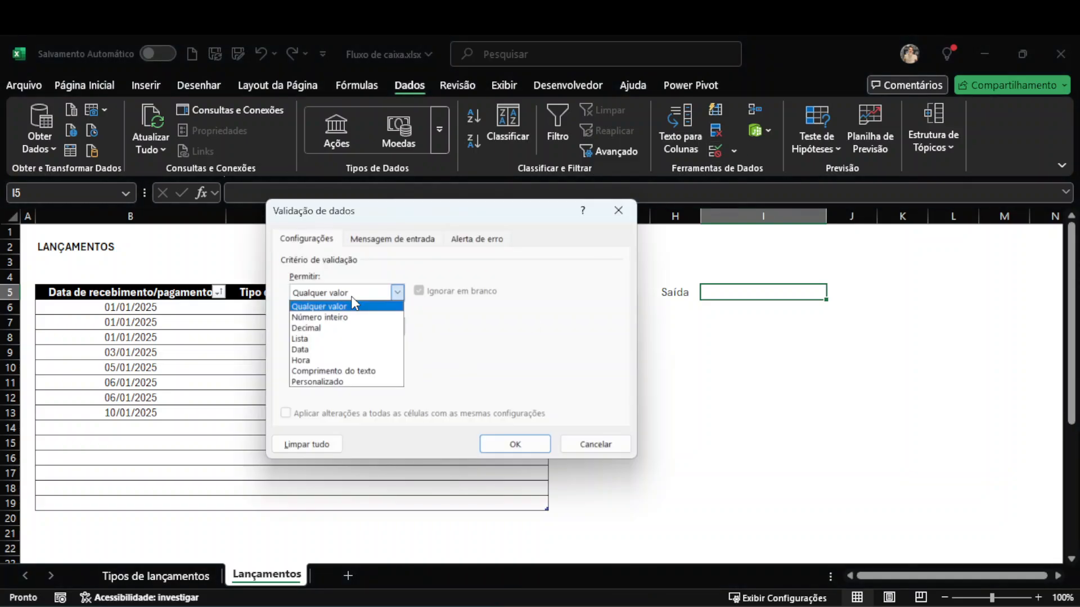
click(302, 339)
click(303, 361)
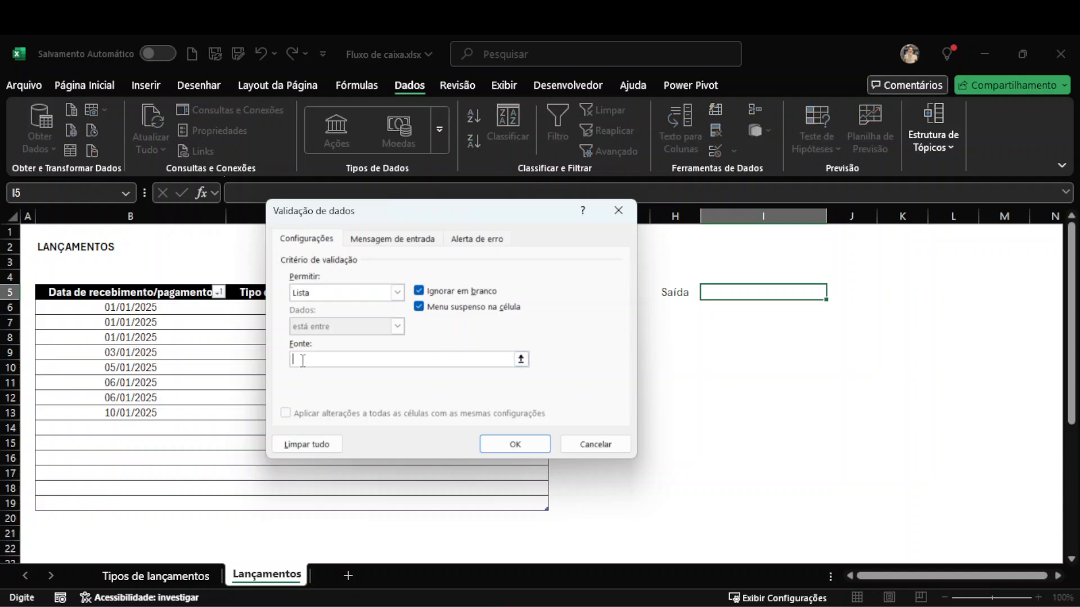
key(ctrl+v)
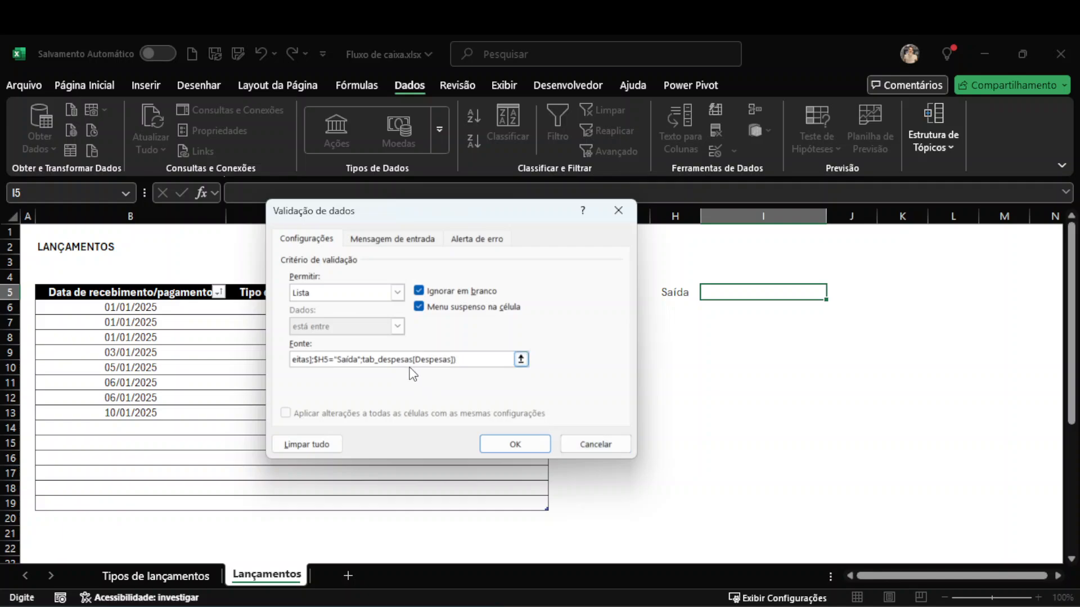
drag(392, 359, 248, 360)
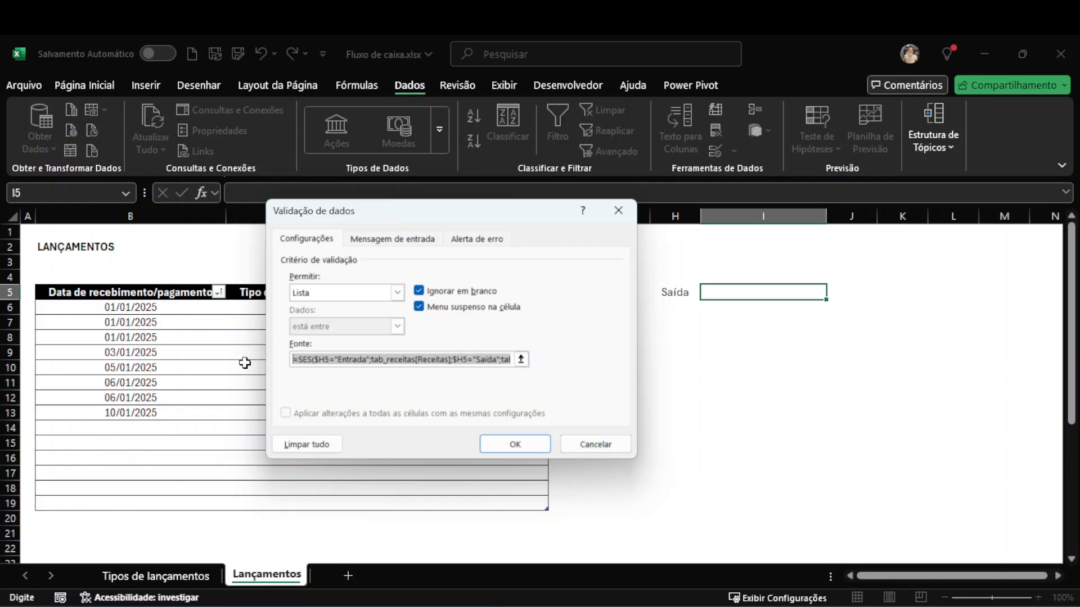
click(542, 451)
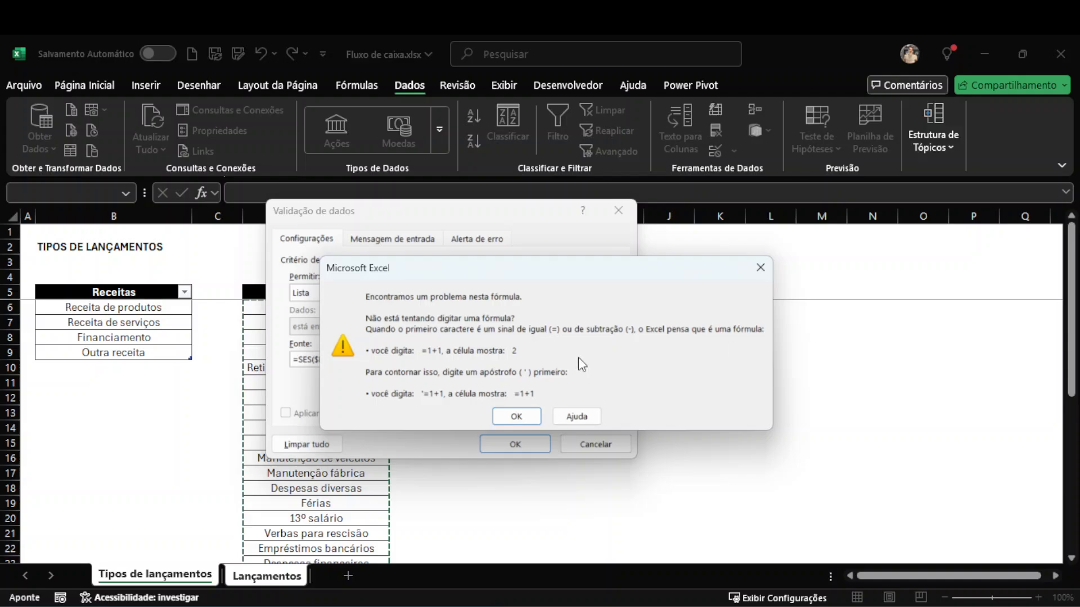
- Inspect the tab_receitas[Receitas] reference in the rejected I5 validation source and cancel the data validation
click(514, 416)
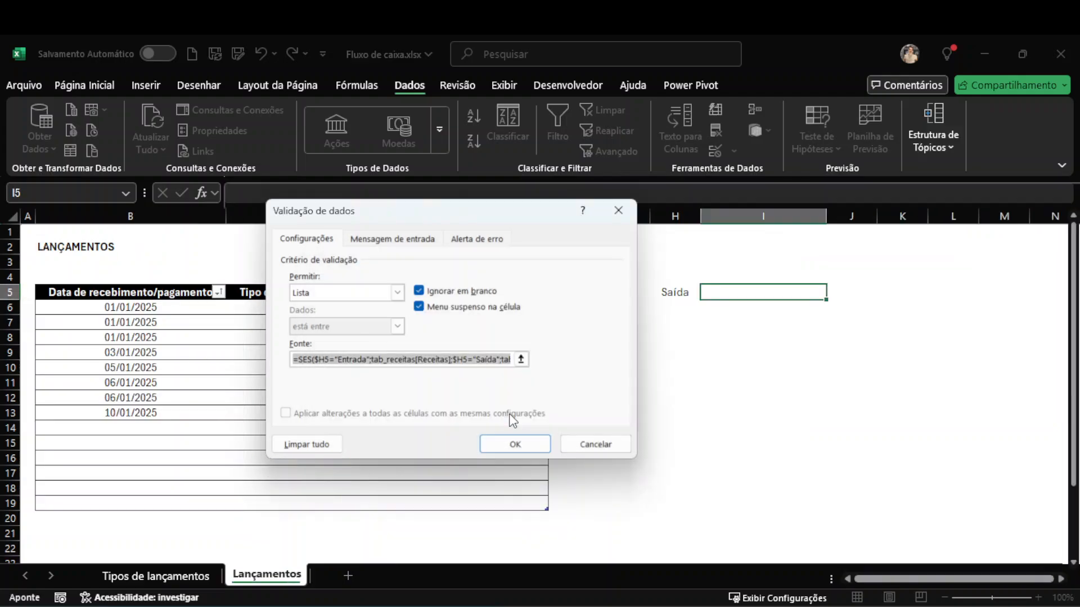
click(372, 360)
drag(372, 360, 455, 358)
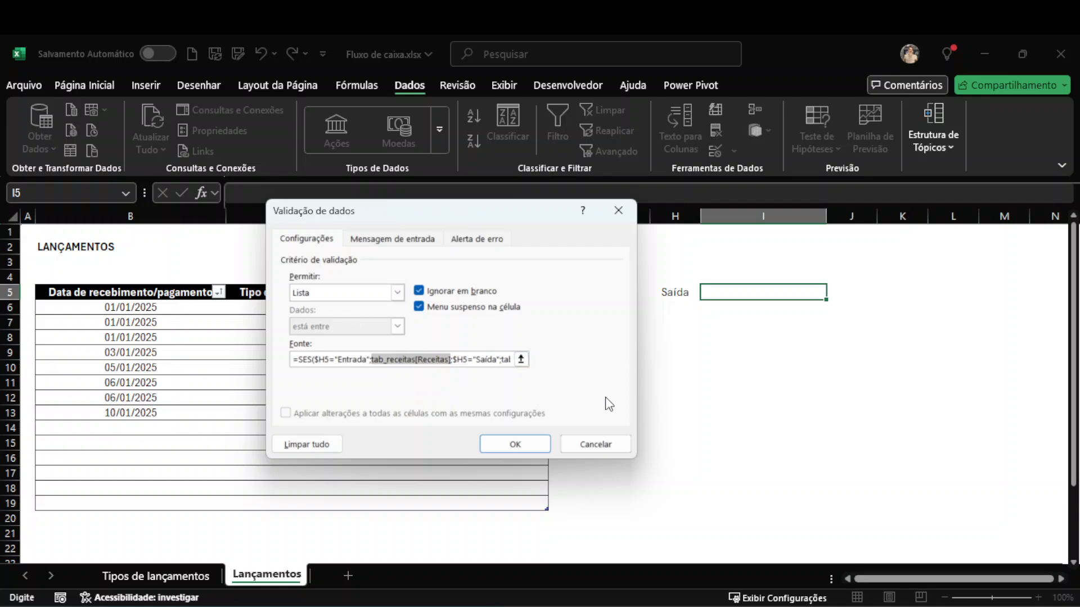
click(585, 445)
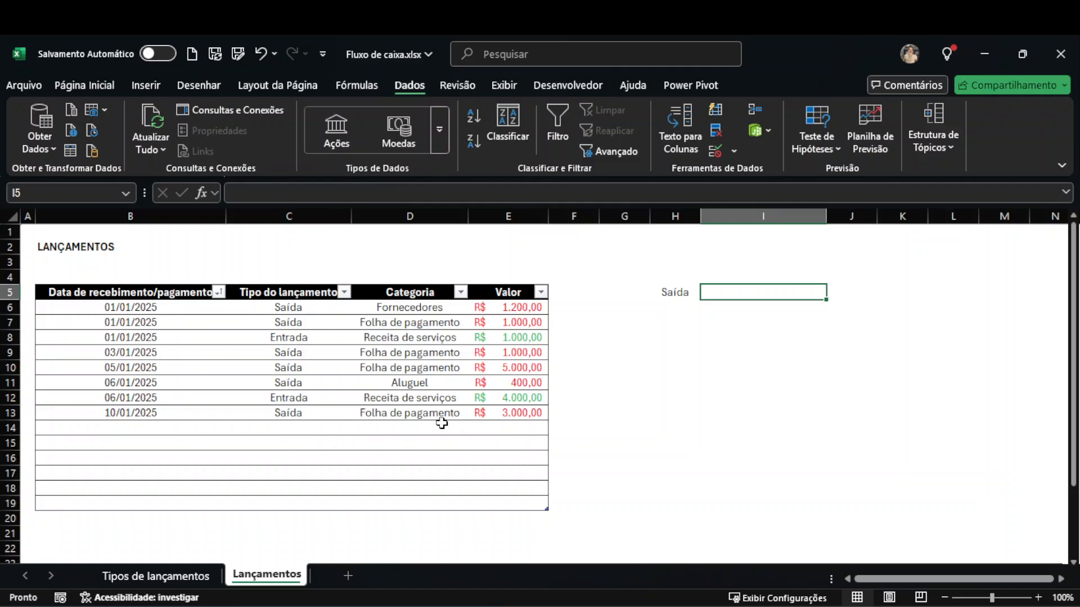
- Try to define the name entradas for the Receitas column data on the Tipos de lançamentos sheet
click(167, 581)
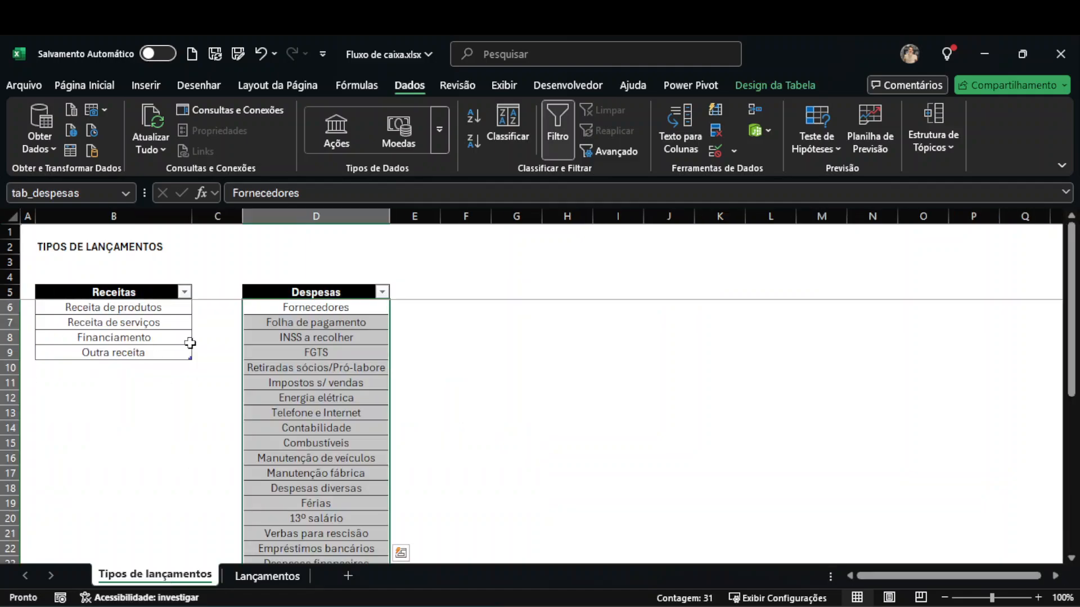
click(155, 287)
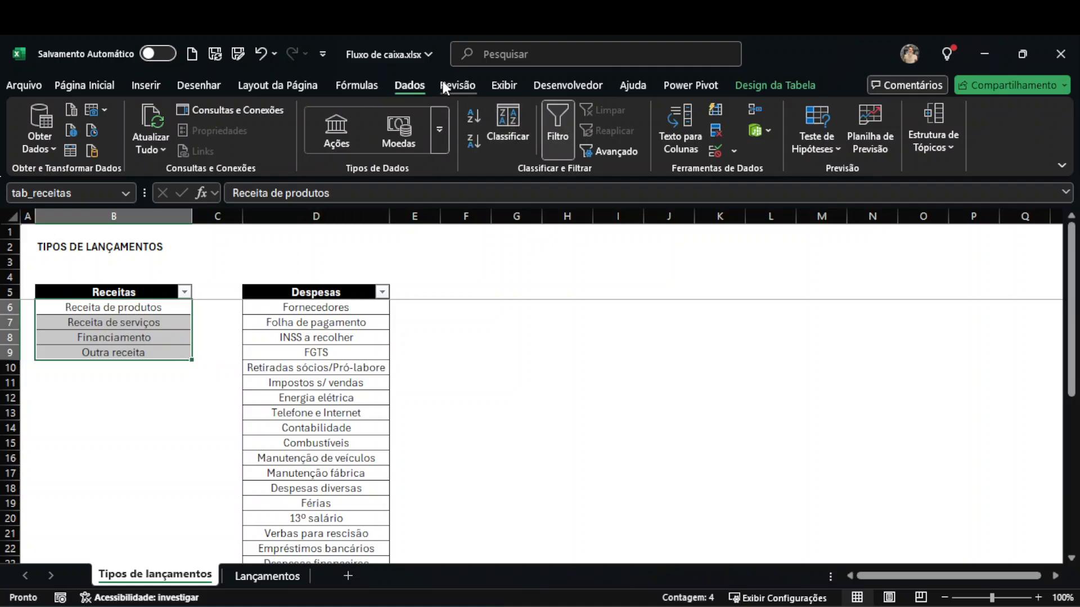
click(369, 82)
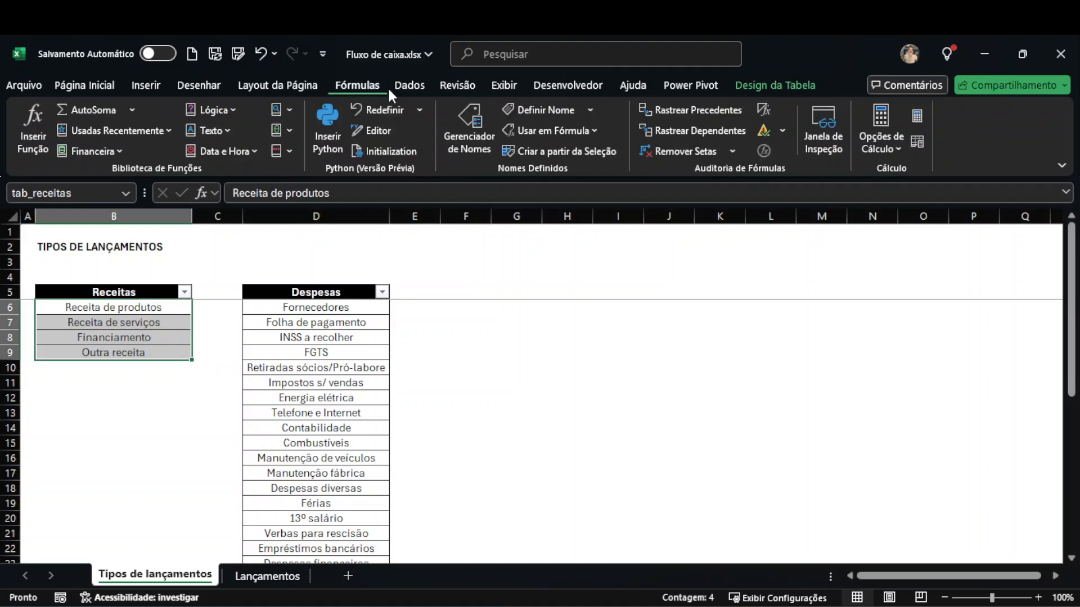
click(515, 108)
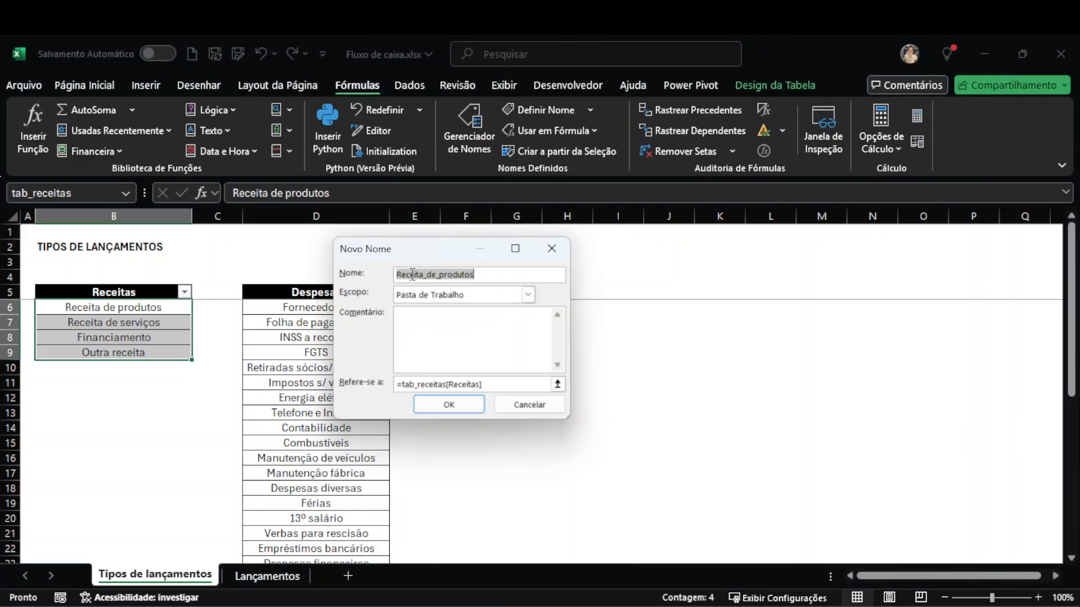
text(ent)
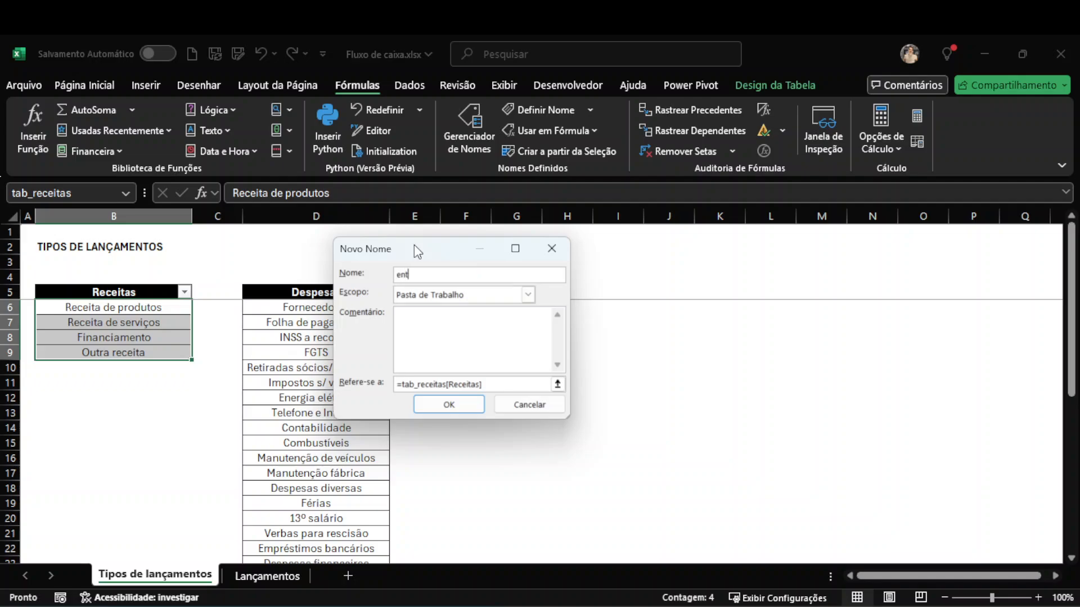
text(radas)
click(436, 406)
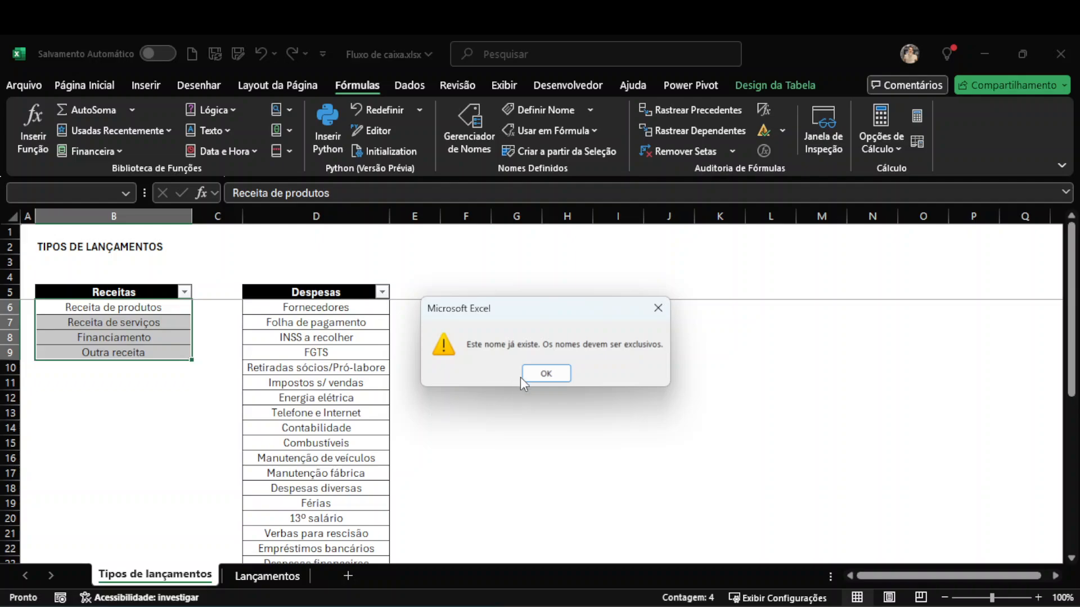
click(536, 373)
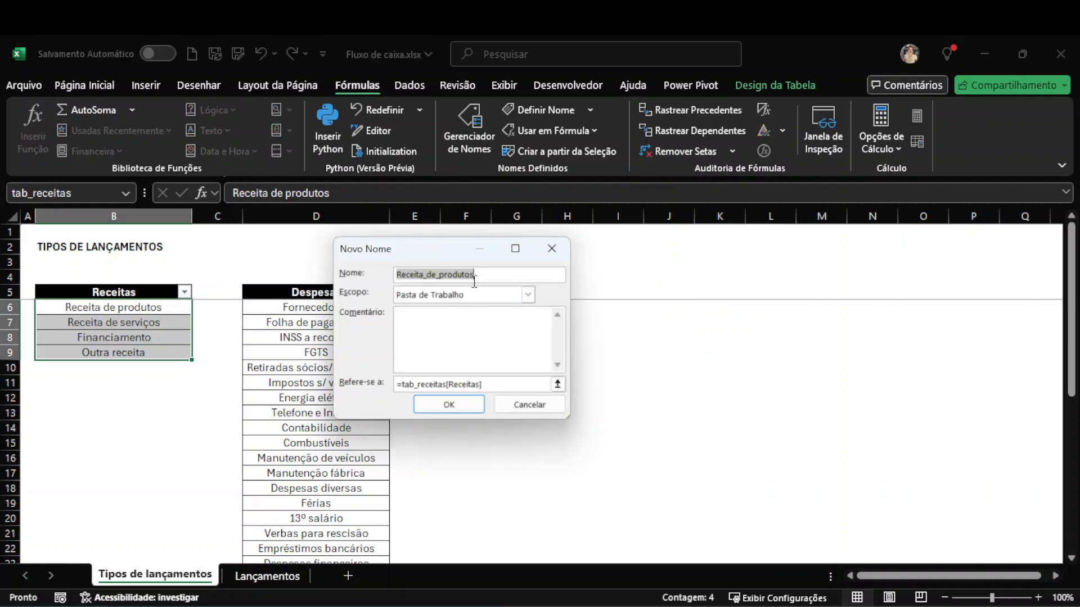
- Define the workbook-scoped name receitas referring to tab_receitas[Receitas]
text(receitas)
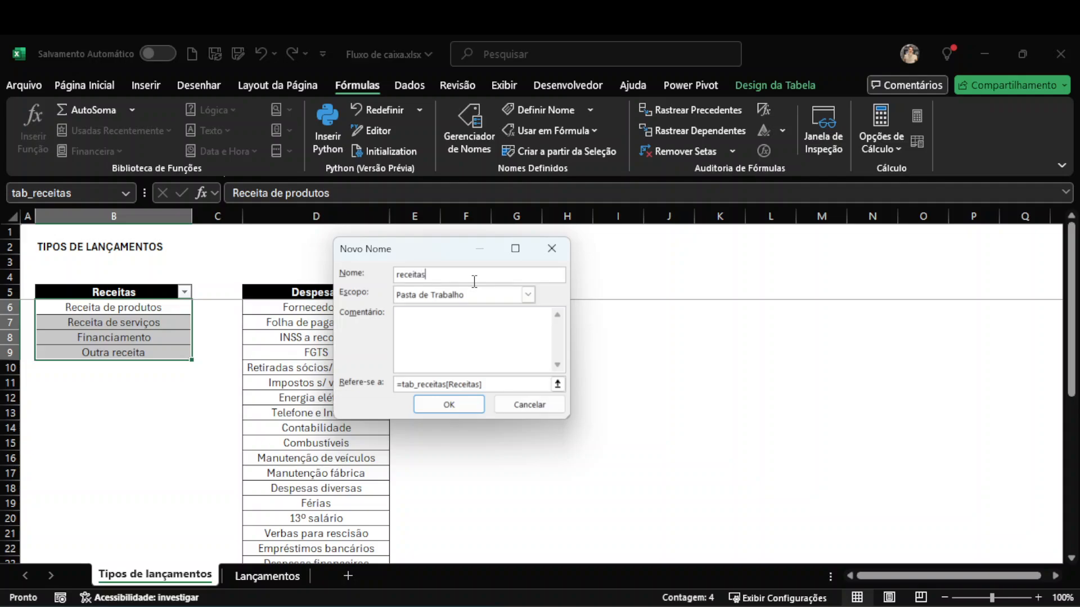
click(446, 405)
- Define the workbook-scoped name despesas for the Despesas column data, referring to tab_despesas[Despesas]
click(298, 284)
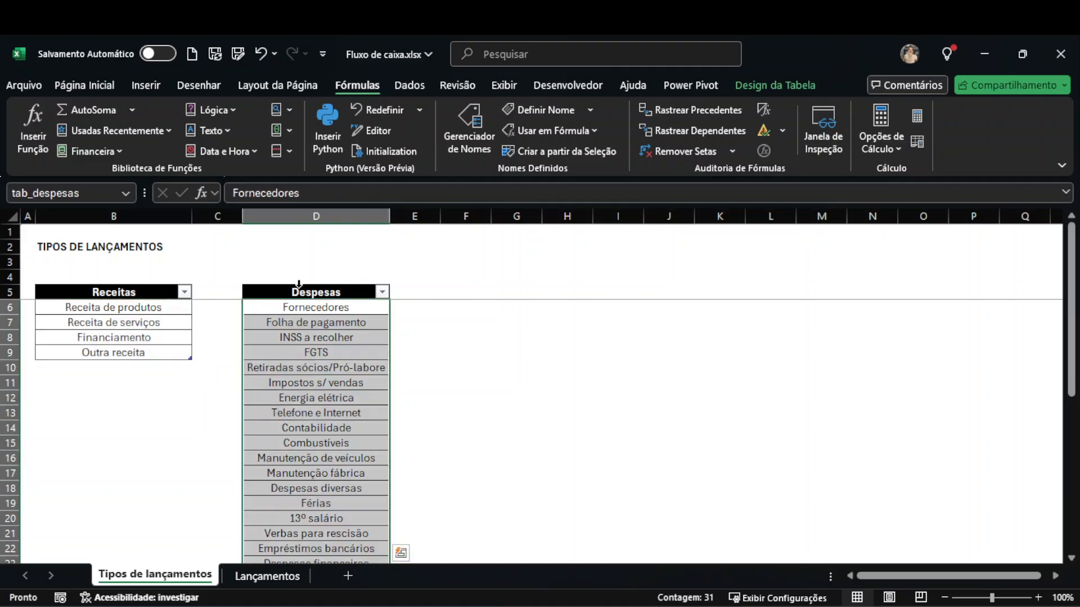
click(537, 110)
text(des)
mouse_move(505, 259)
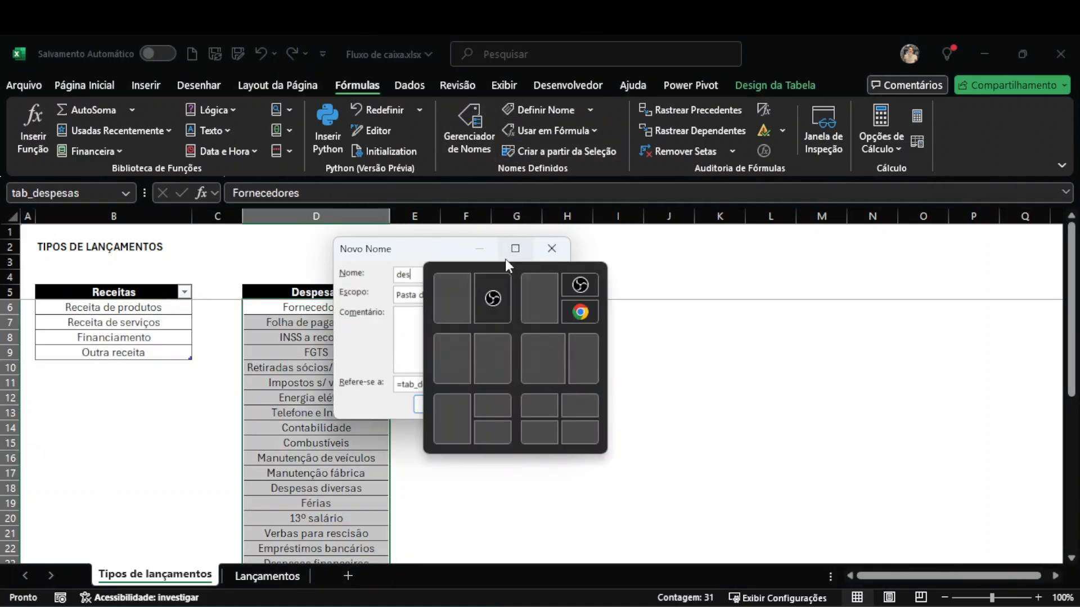
text(esa)
text(s)
text(p)
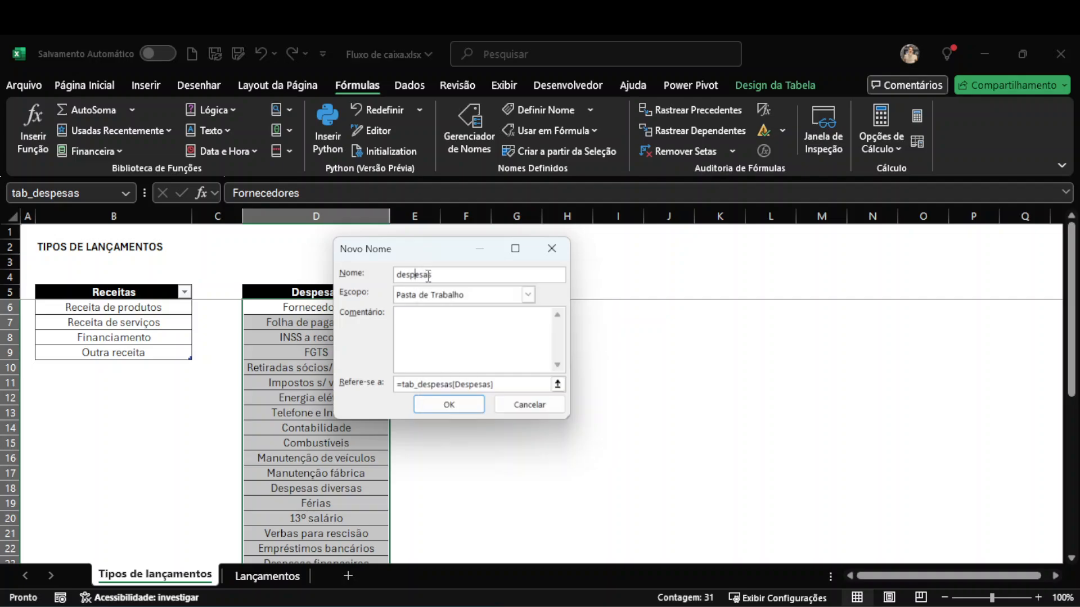
drag(403, 385, 490, 384)
double_click(402, 385)
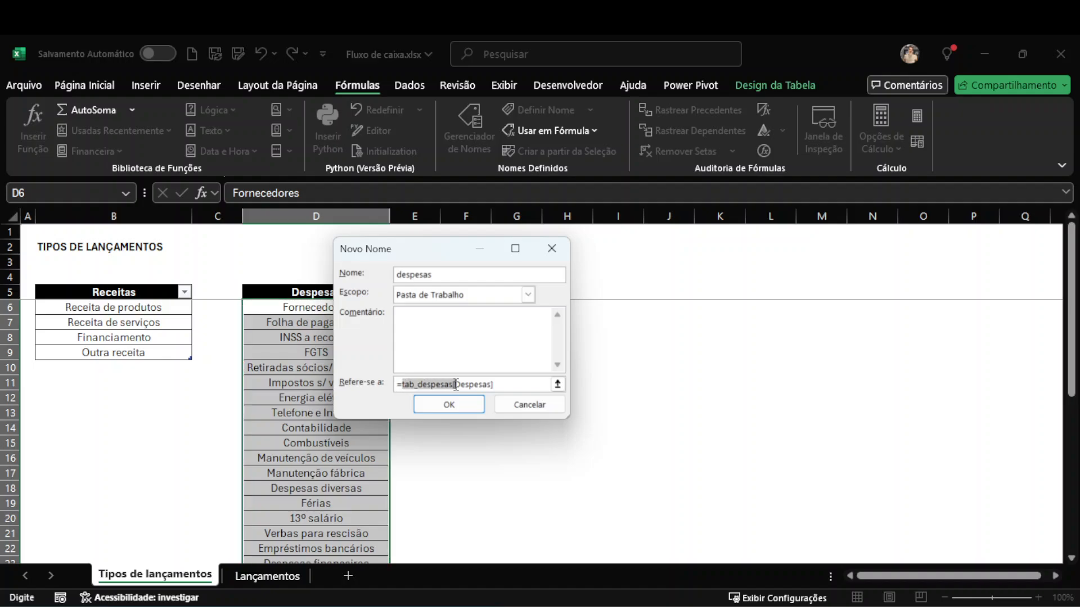
click(449, 404)
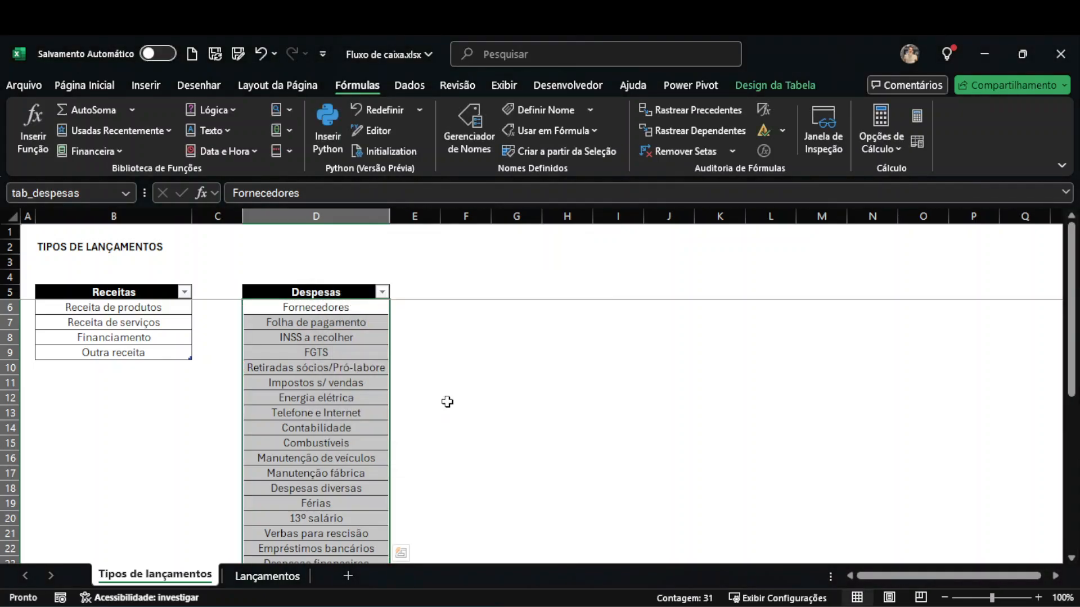
- Paste the SES formula into cell I5 of the Lançamentos sheet and replace tab_receitas[Receitas] with the name receitas
click(256, 577)
click(531, 187)
key(ctrl+v)
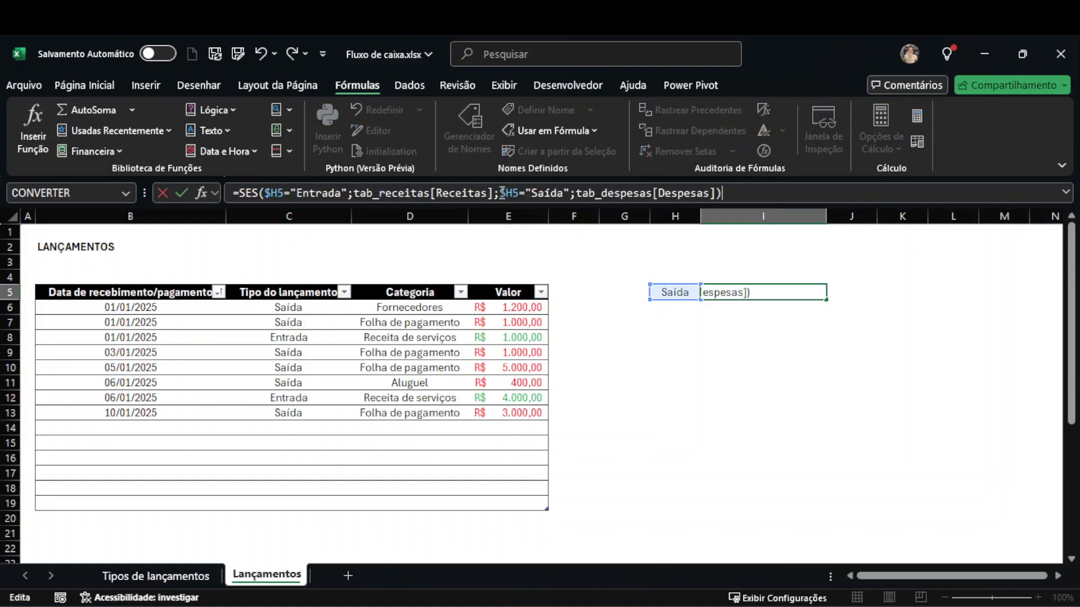
double_click(388, 194)
mouse_move(457, 193)
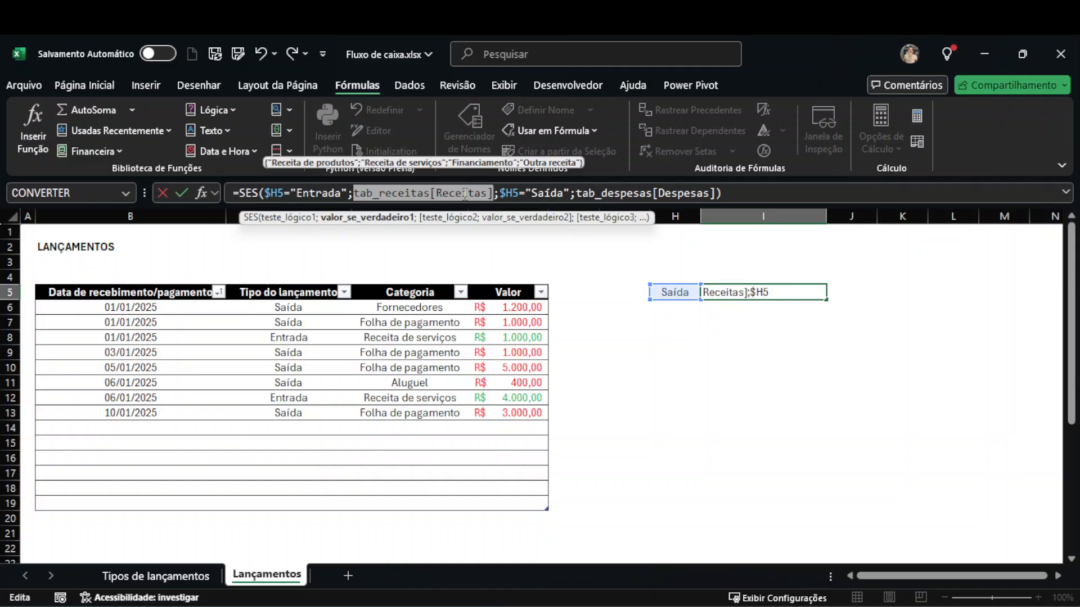
key(BackSpace)
text(receit)
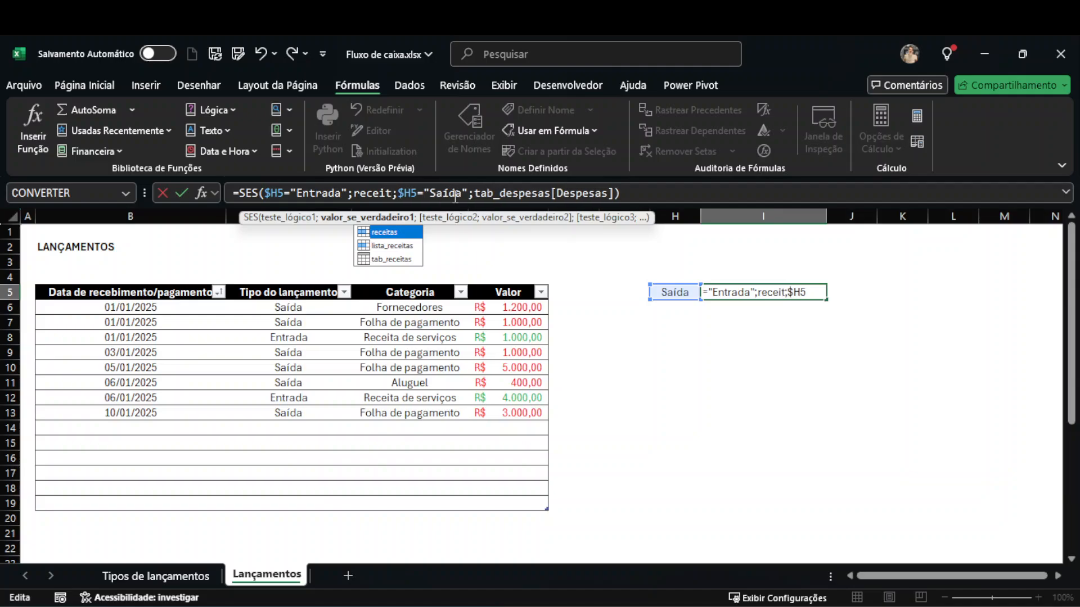
double_click(398, 233)
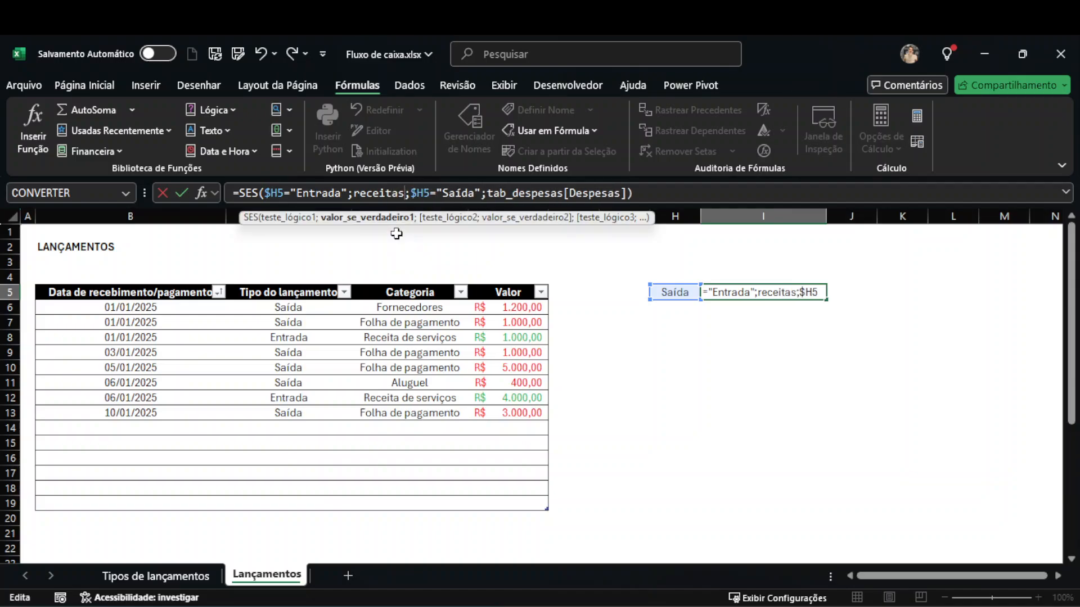
- Replace tab_despesas[Despesas] with the name despesas in the I5 SES formula and enter it
double_click(518, 193)
text(despesa)
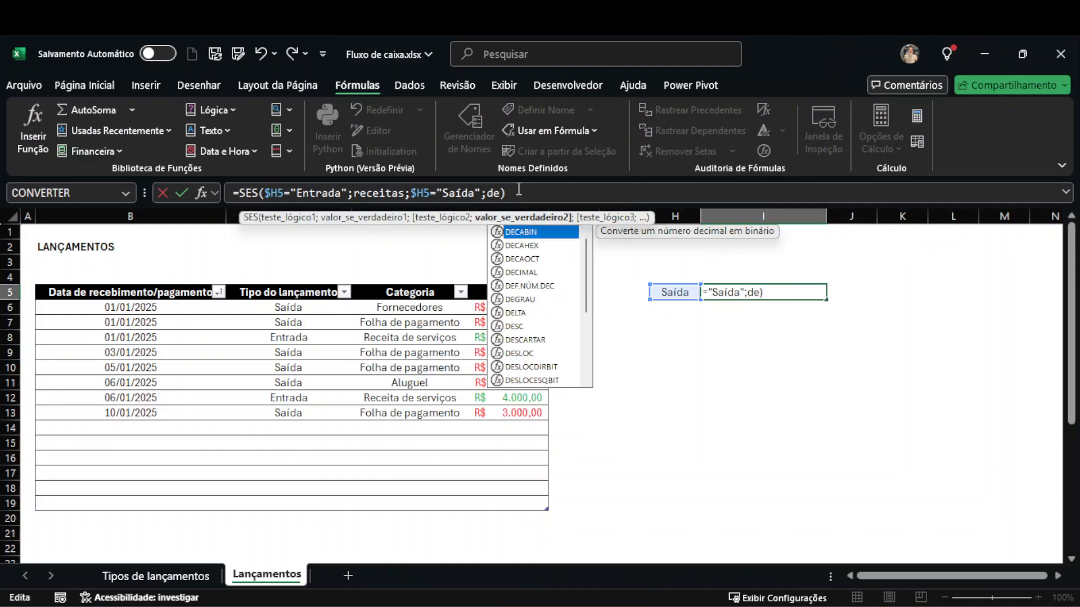
text(s)
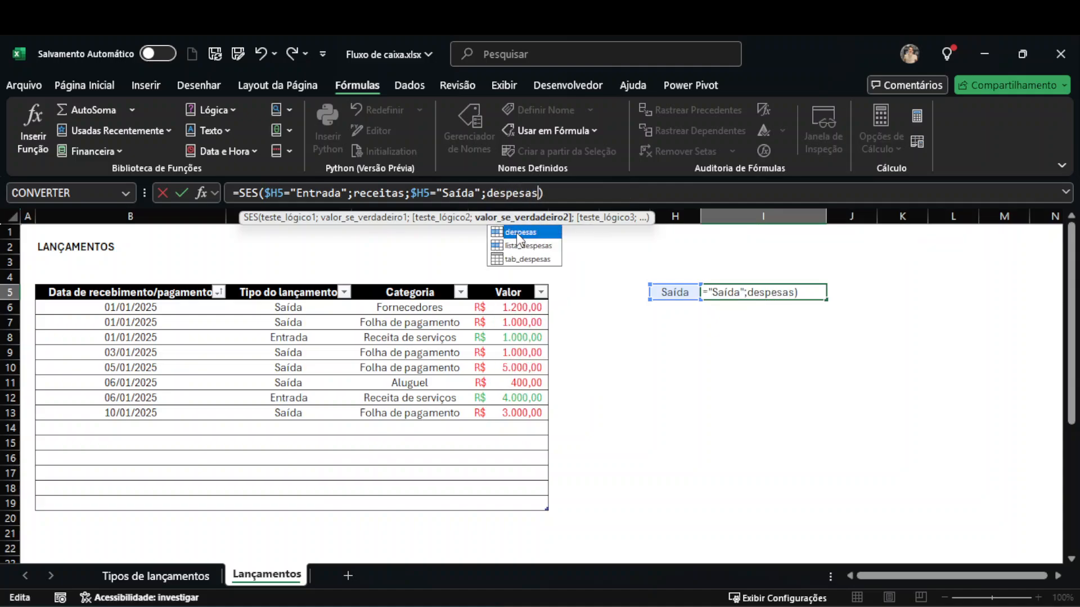
double_click(517, 232)
click(569, 194)
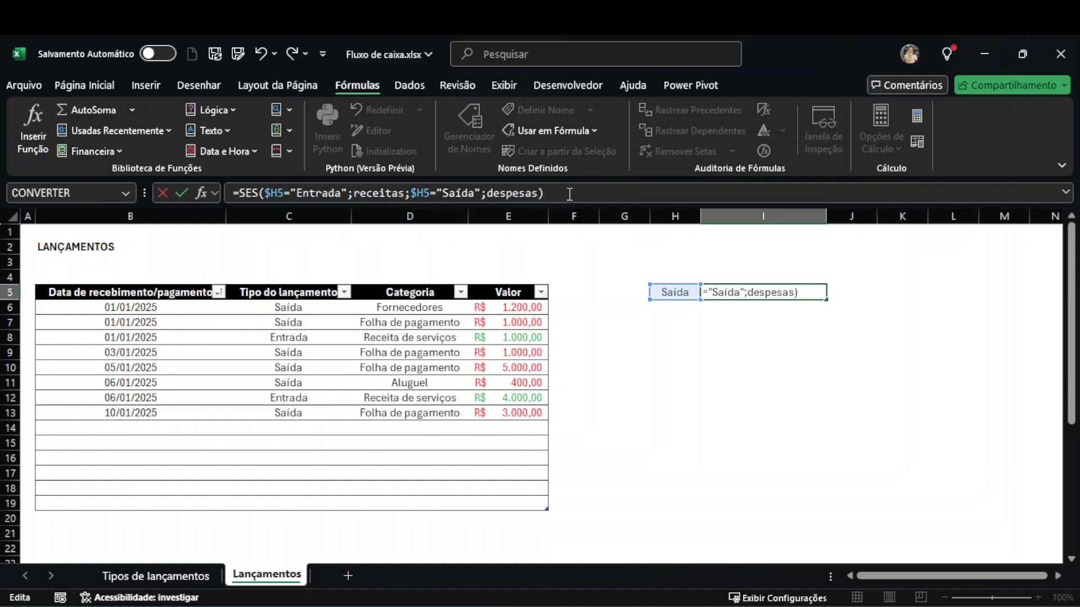
key(Return)
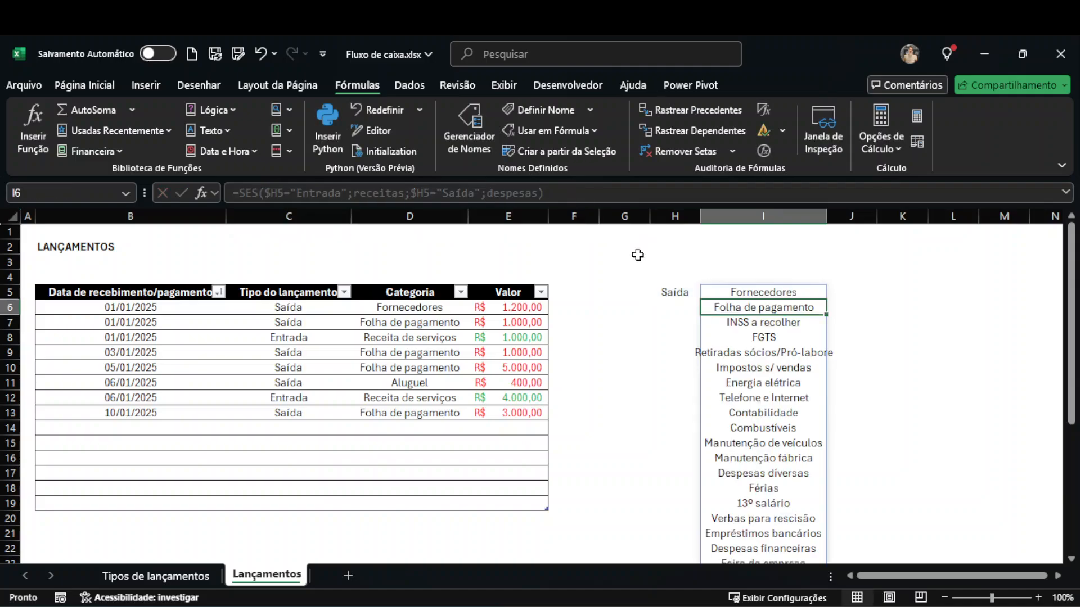
key(Return)
- Test the I5 formula by switching H5 between Entrada and Saída, finishing on Entrada
click(682, 293)
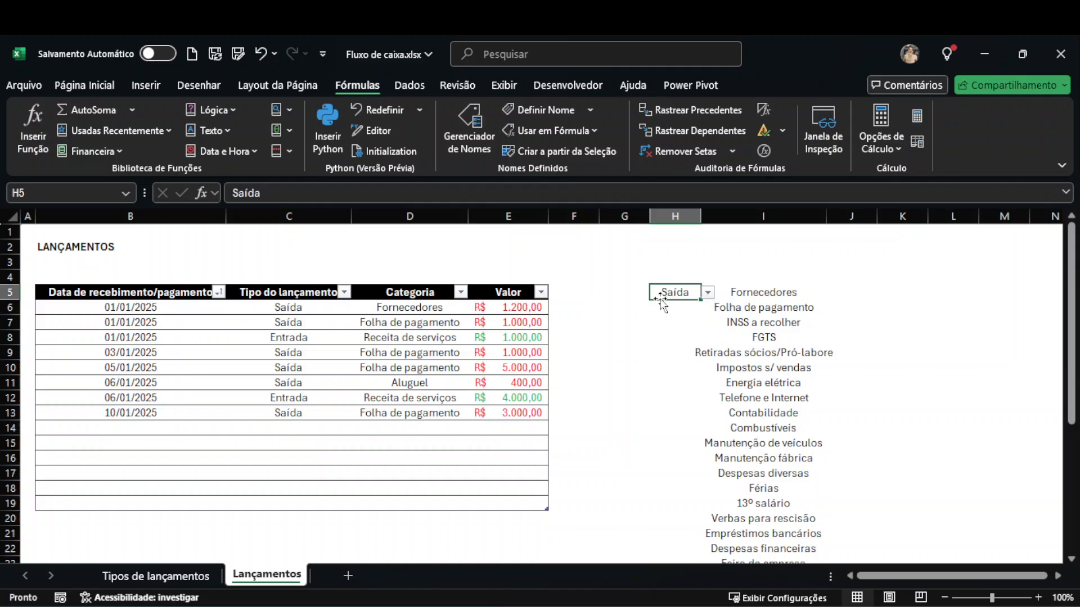
click(707, 293)
click(667, 305)
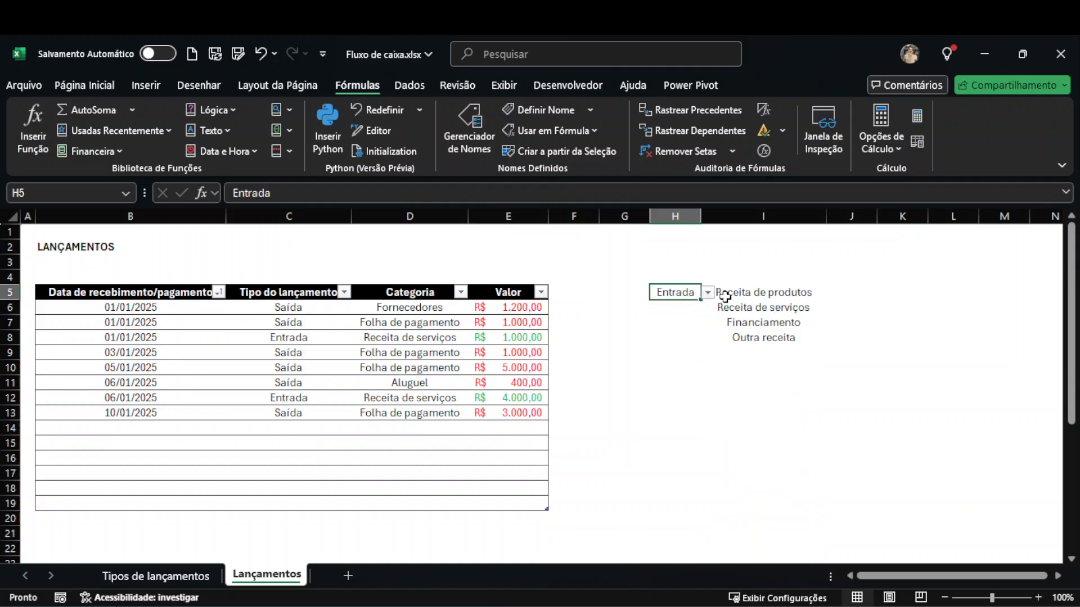
drag(748, 291, 746, 315)
click(685, 292)
click(706, 292)
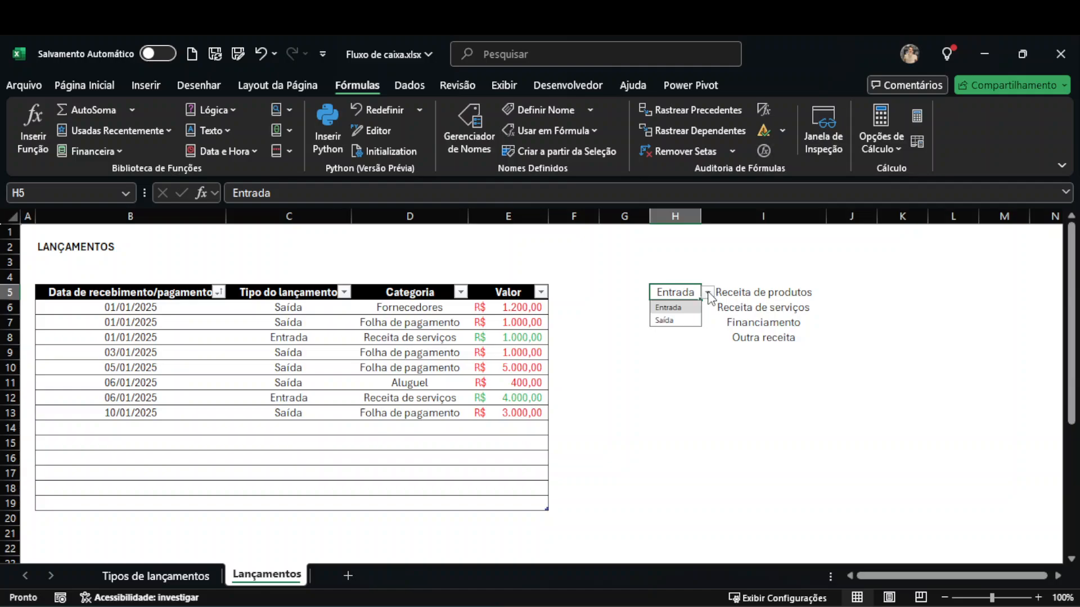
click(674, 322)
click(706, 293)
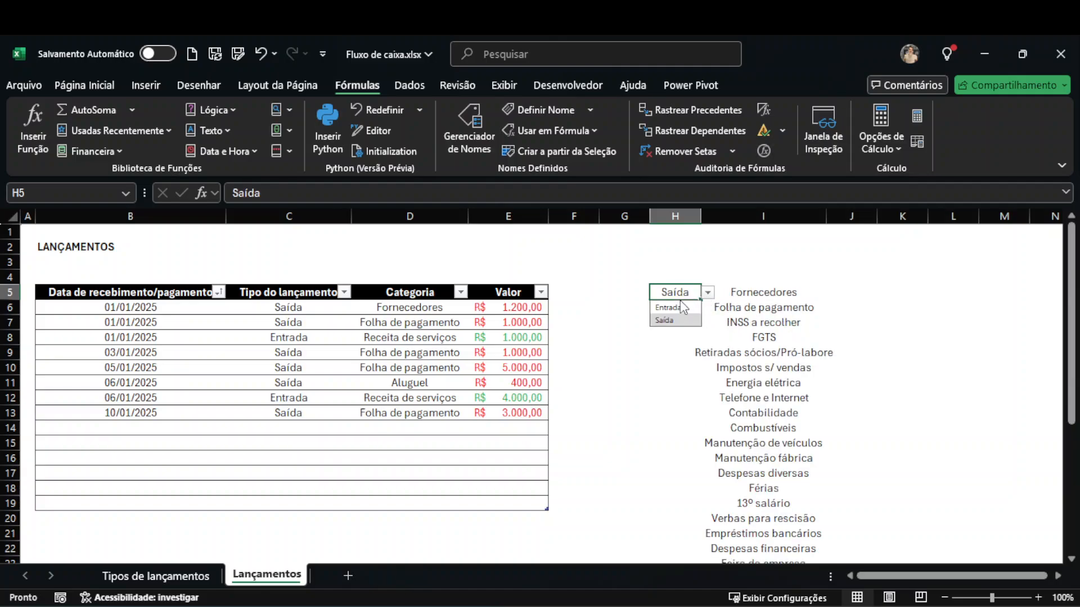
click(682, 309)
- Copy the SES formula text that uses the defined names from cell I5 and clear the cell
click(711, 291)
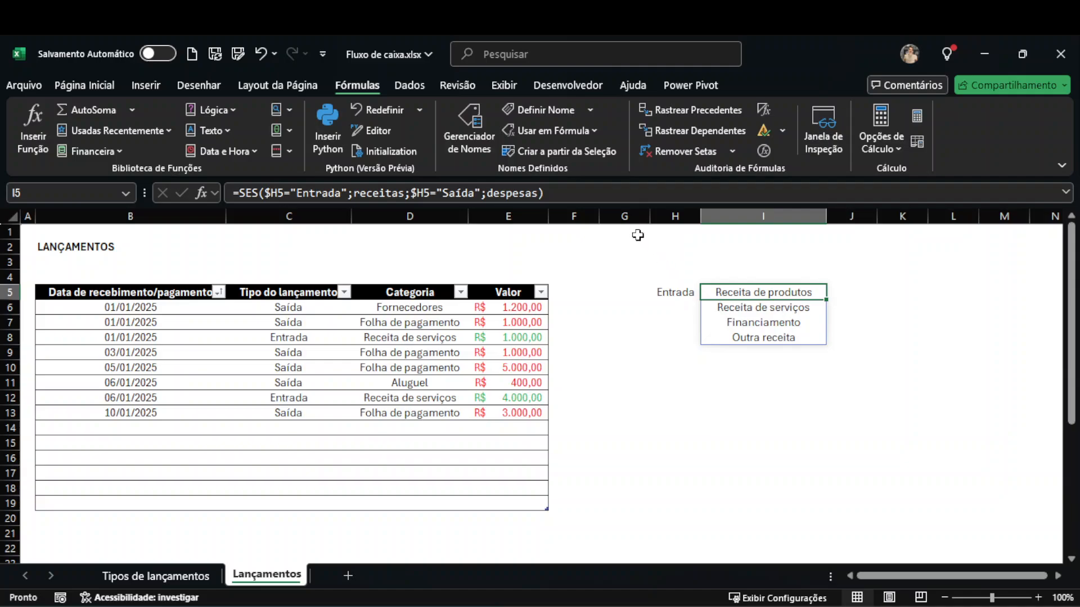
drag(611, 198, 262, 208)
key(ctrl+c)
key(Escape)
key(Delete)
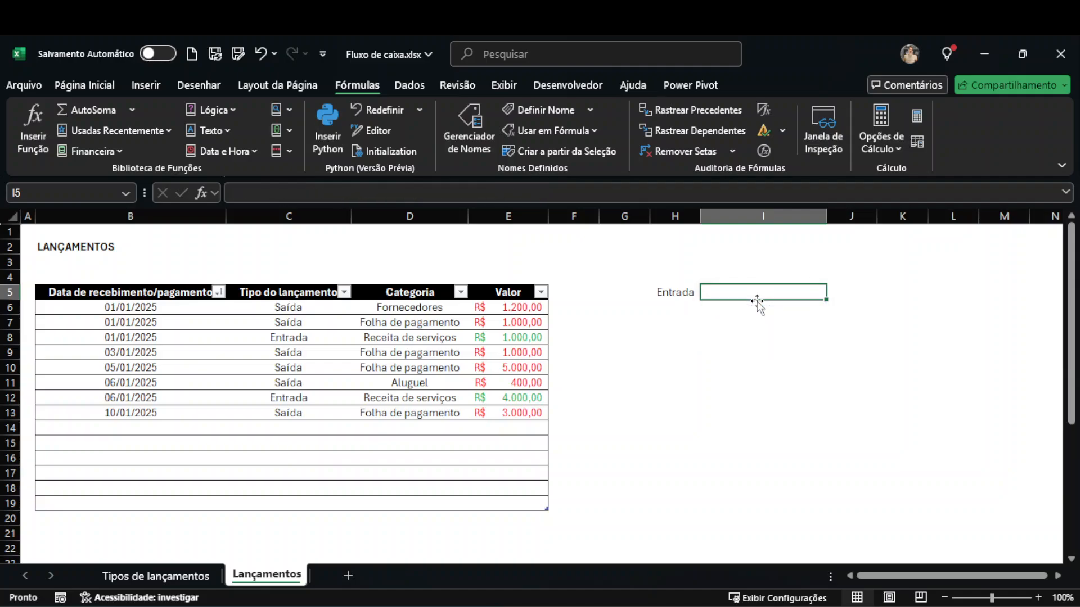
- Apply list data validation to cell I5 with the source =SES($H5="Entrada";receitas;$H5="Saída";despesas)
click(409, 85)
click(714, 151)
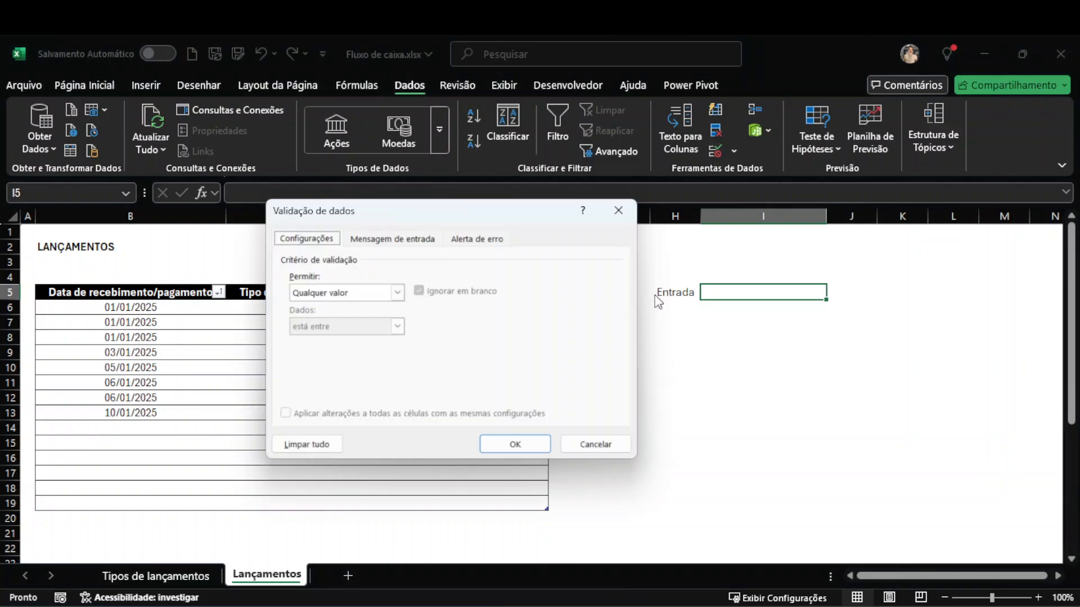
click(377, 292)
click(344, 339)
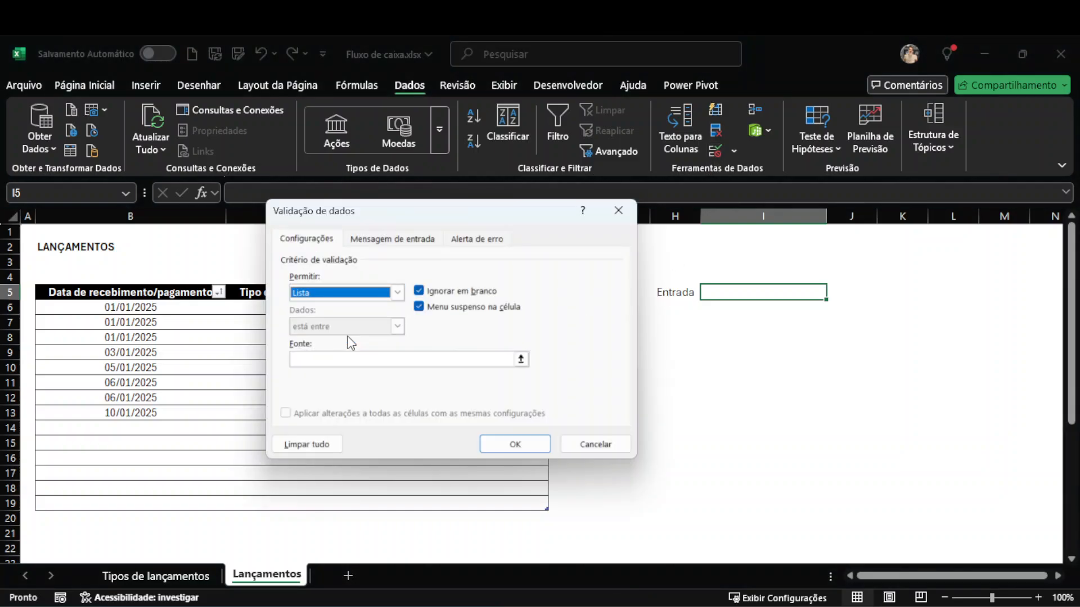
click(318, 359)
key(ctrl+v)
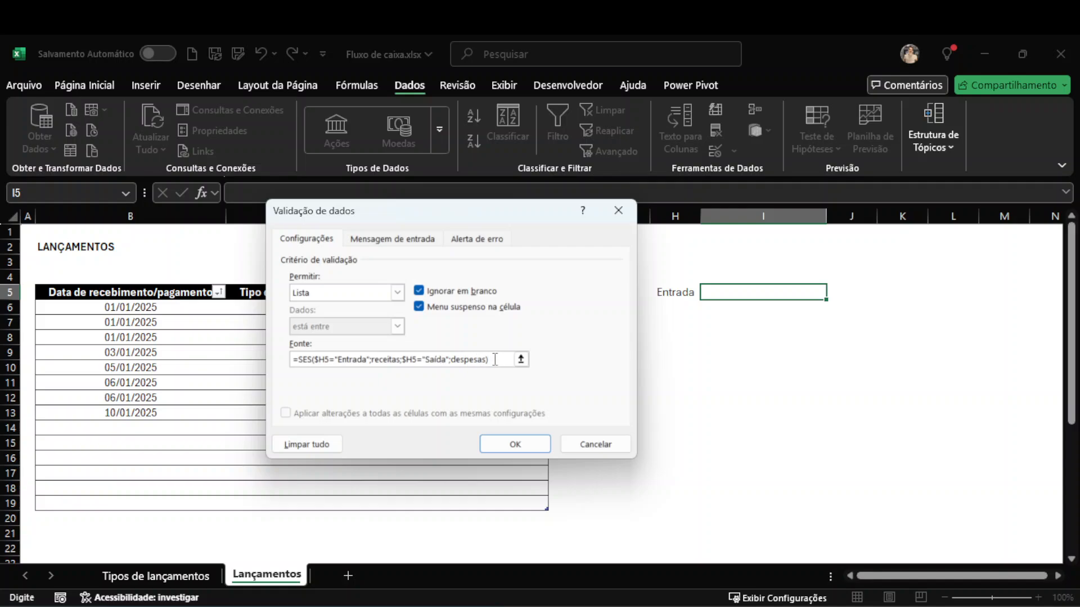
drag(495, 358, 290, 358)
double_click(385, 359)
double_click(466, 359)
double_click(388, 360)
double_click(470, 363)
click(502, 444)
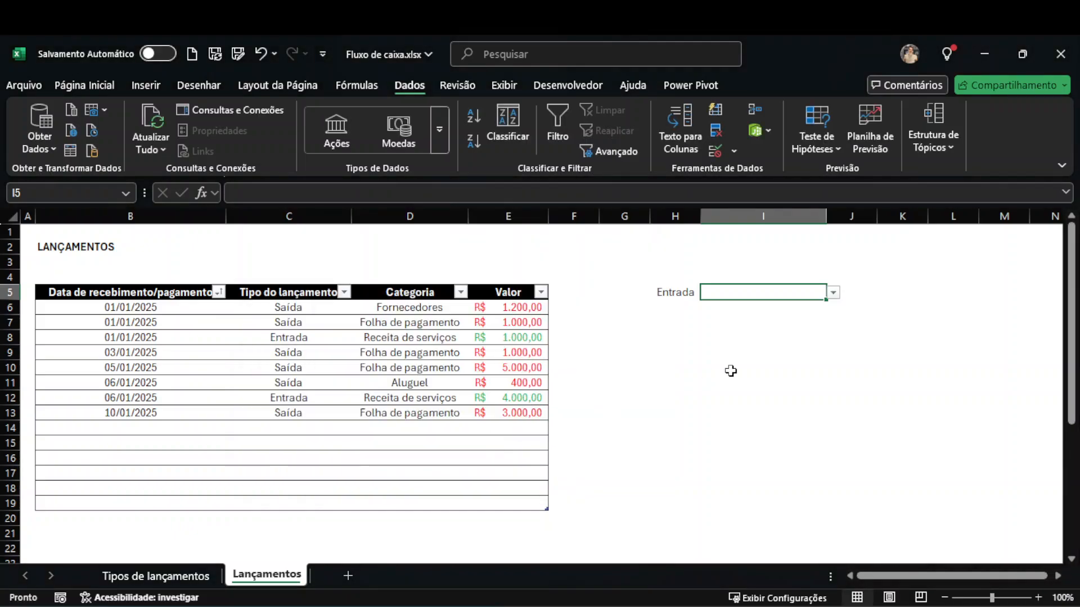
- Check the I5 dropdown options with H5 as Entrada, then set H5 to Saída and review the options again
click(833, 293)
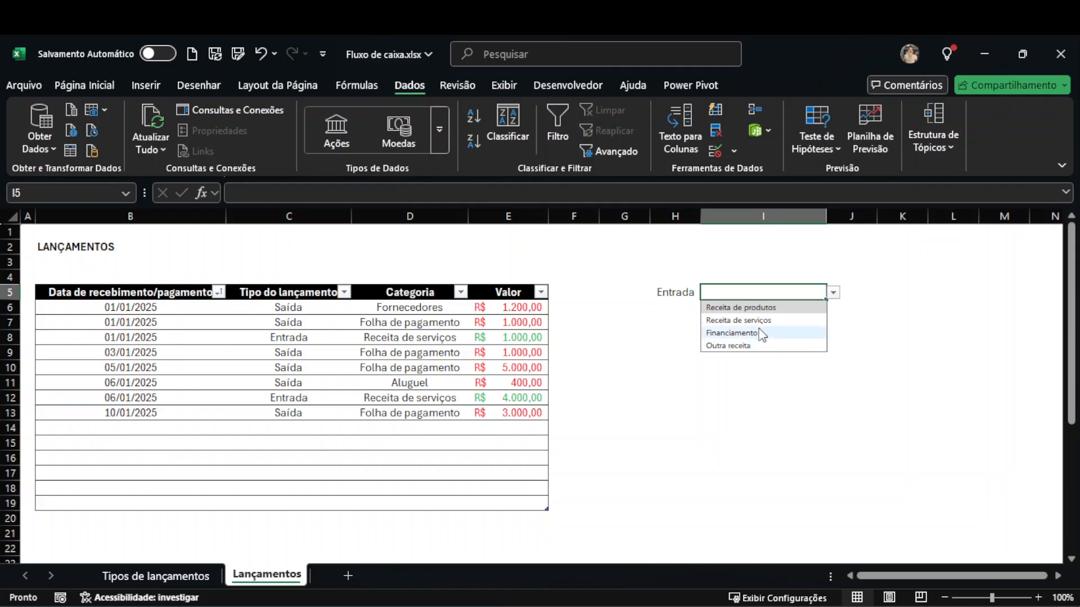
click(678, 292)
click(707, 293)
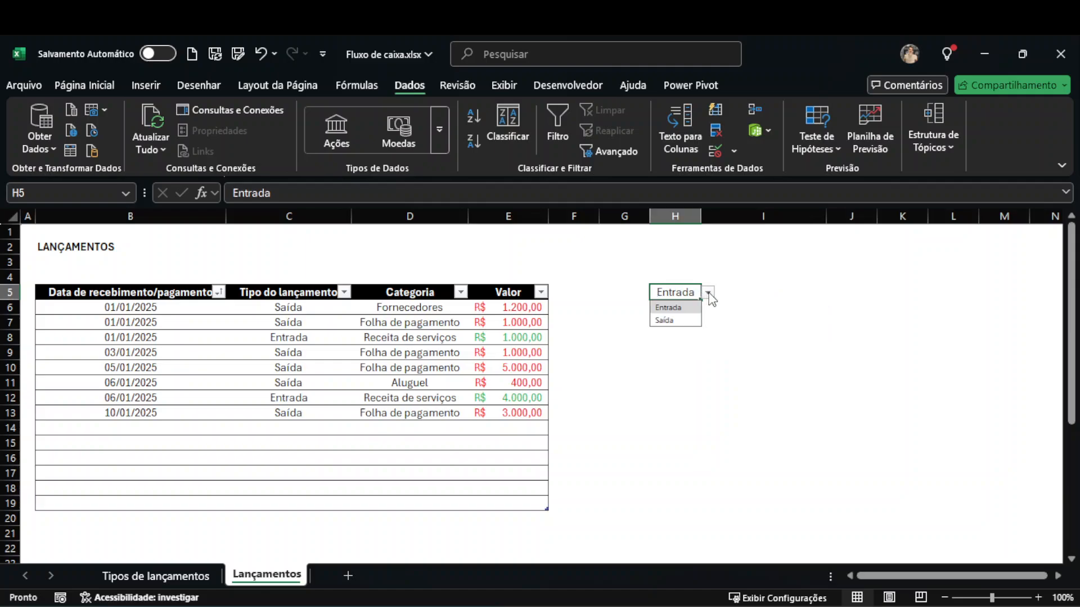
click(682, 320)
click(759, 290)
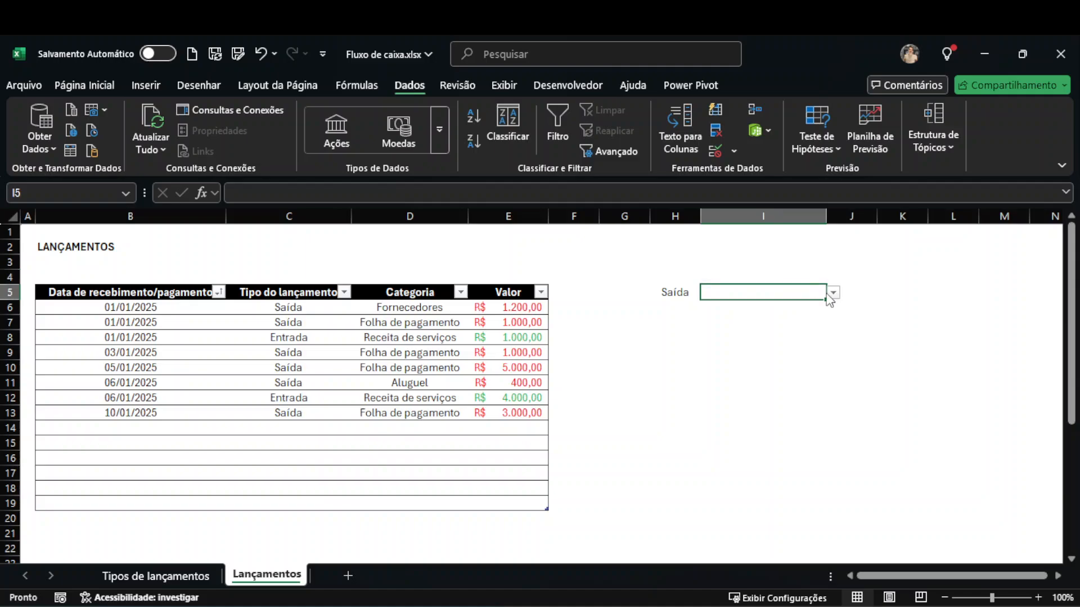
click(832, 293)
scroll(728, 441, down, 4)
scroll(725, 441, up, 4)
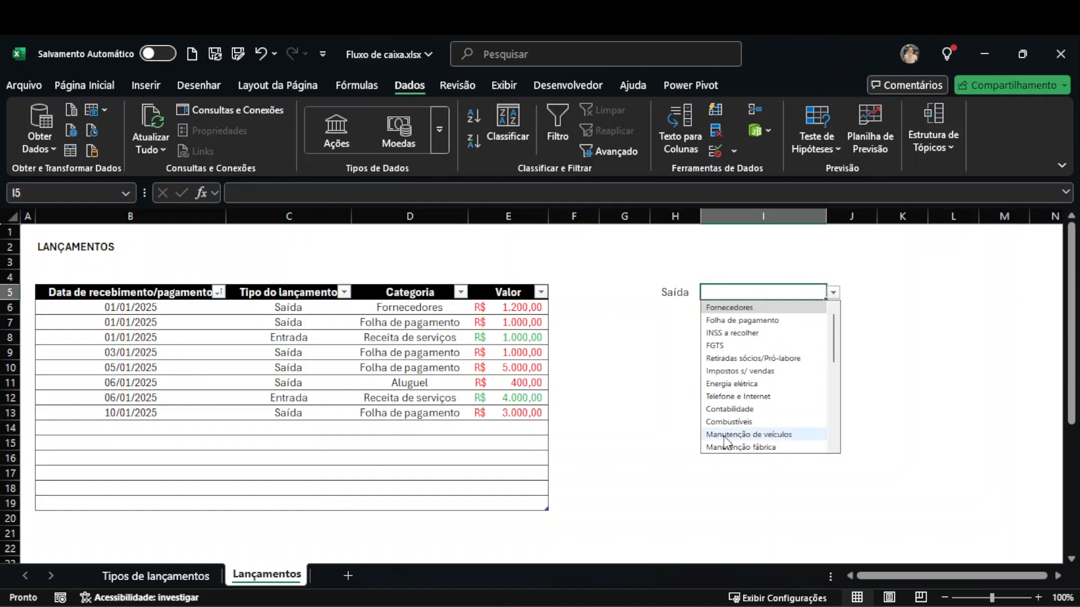
click(734, 291)
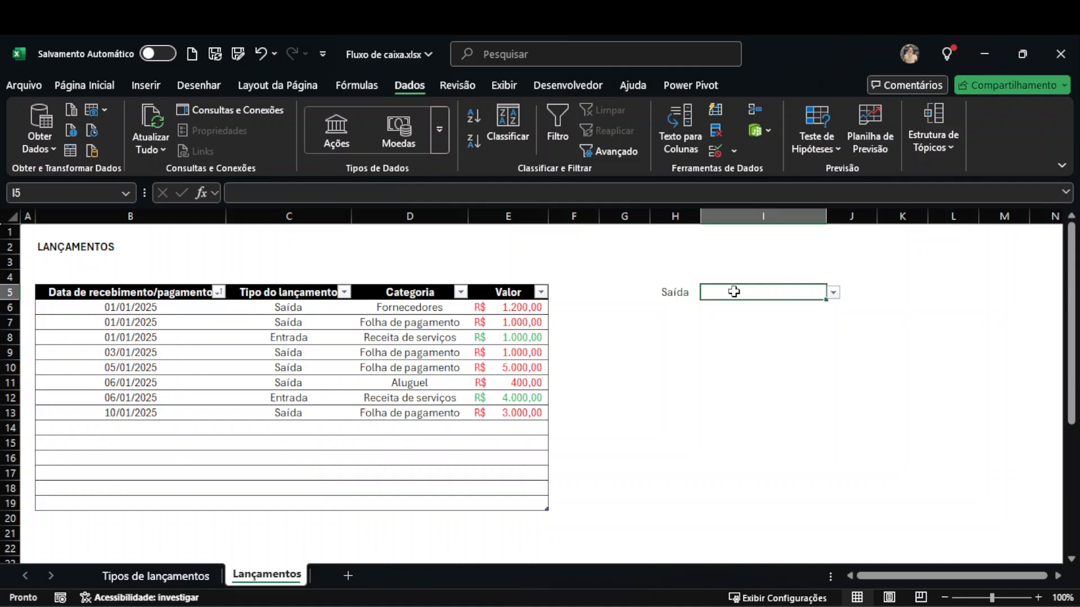